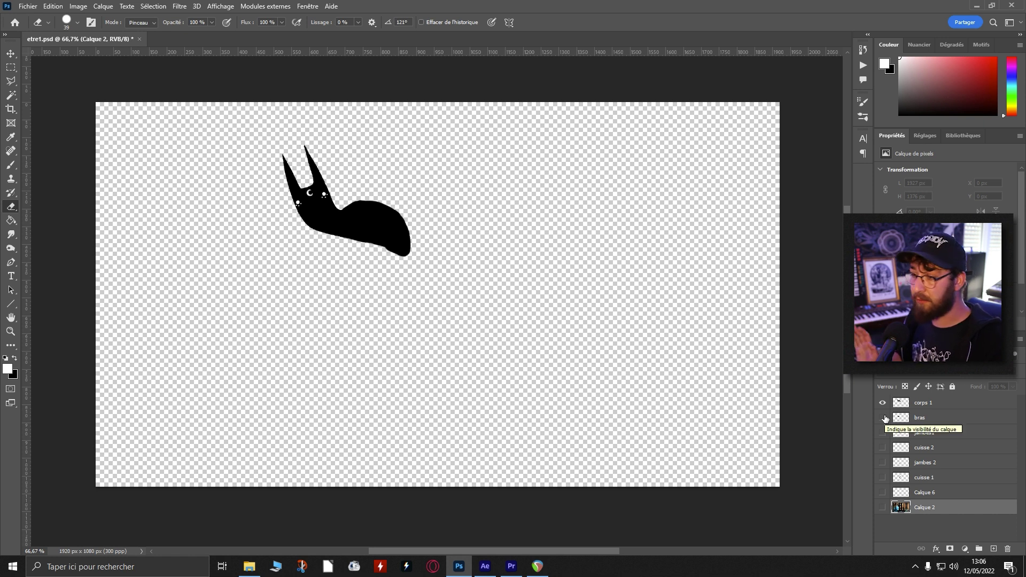
- Make the layers bras, jambes1, cuisse 1, cuisse 2, jambes 2 and Calque 6 visible to show the complete creature
click(882, 417)
click(882, 432)
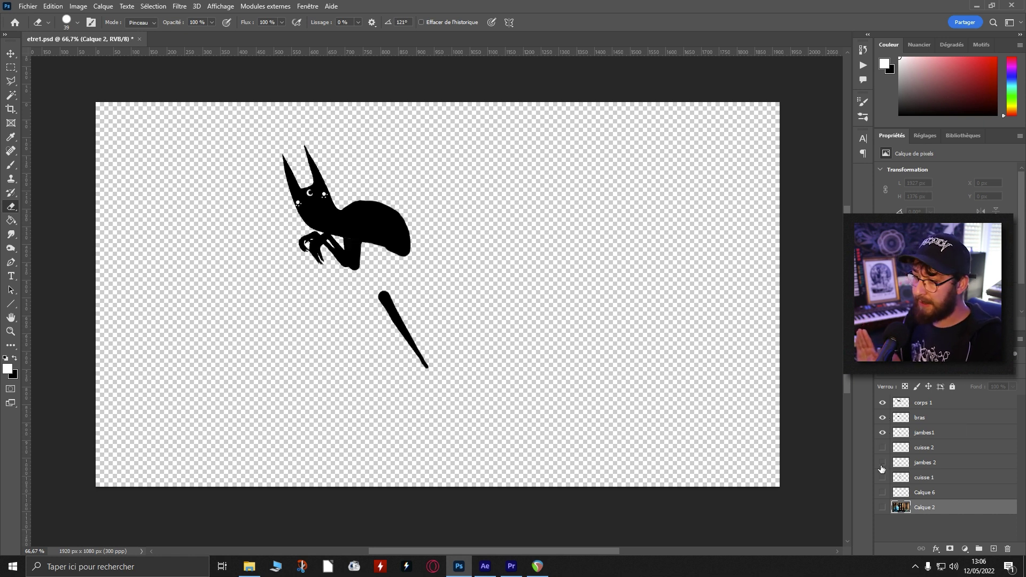
click(883, 477)
click(882, 448)
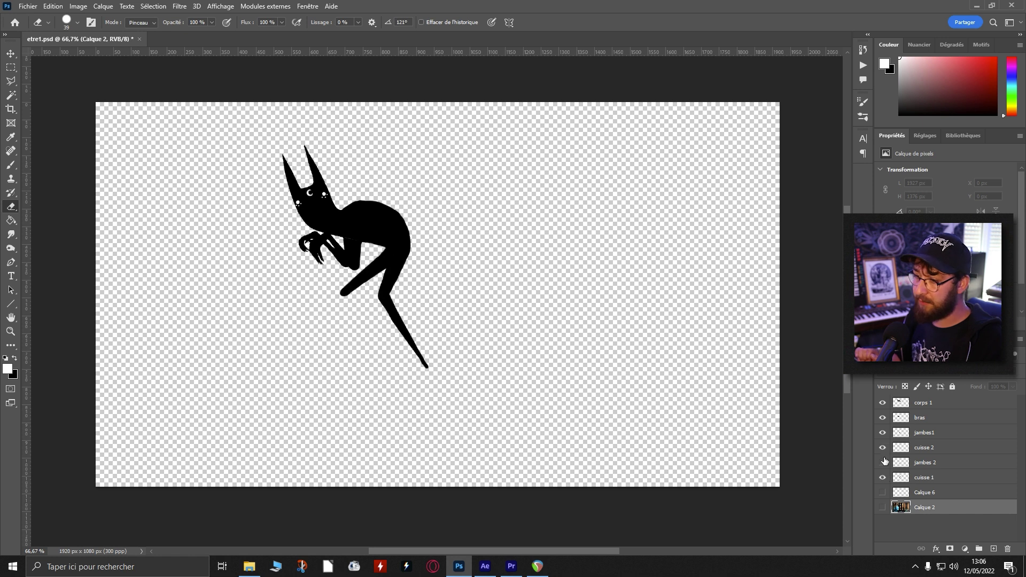
click(883, 463)
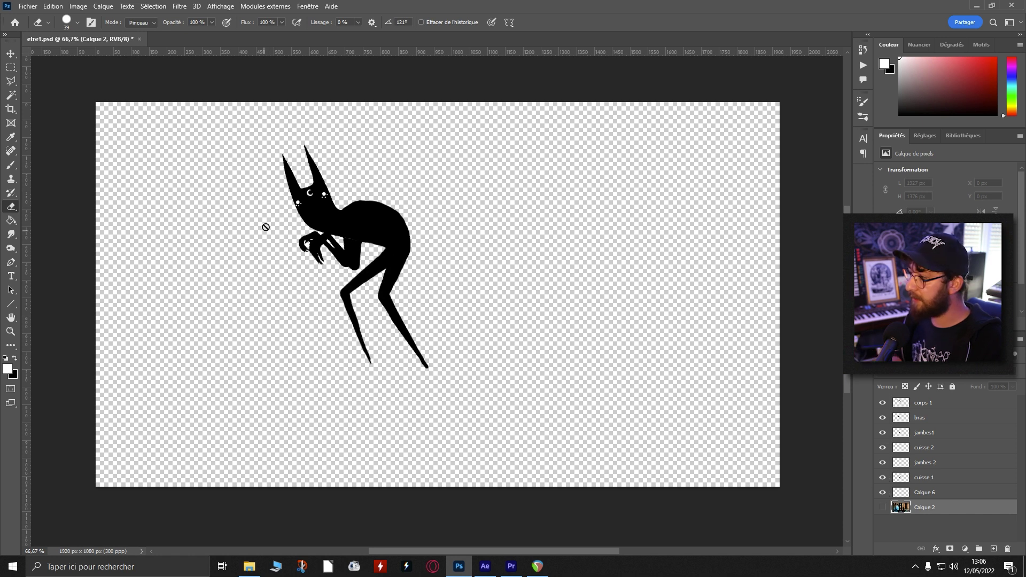
mouse_move(315, 191)
mouse_down()
mouse_move(385, 142)
mouse_move(330, 227)
mouse_up()
drag(522, 243, 577, 213)
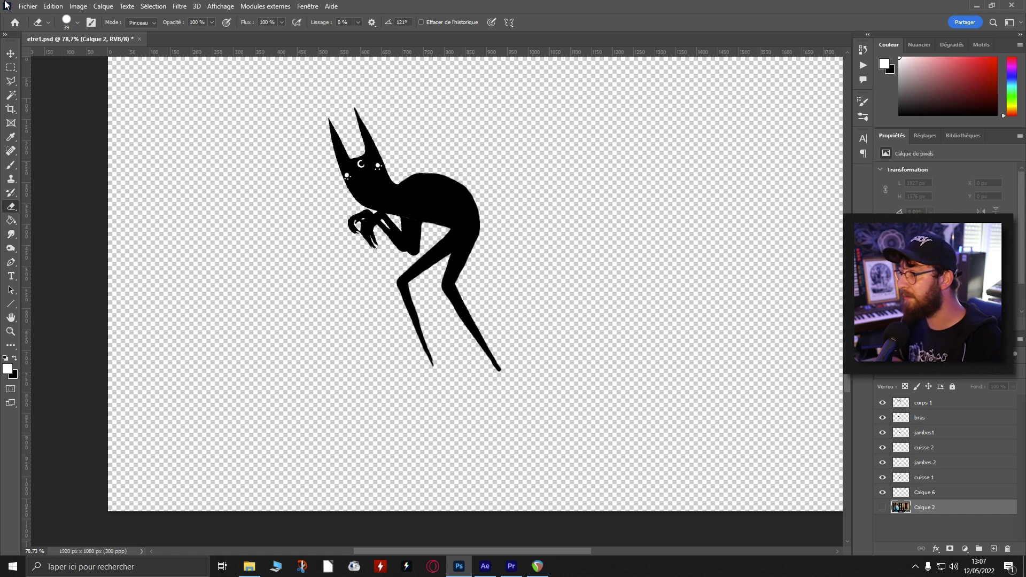
- Go through the creature's body-part layers one at a time, from corps 1 down to Calque 6
click(33, 6)
click(950, 438)
click(938, 404)
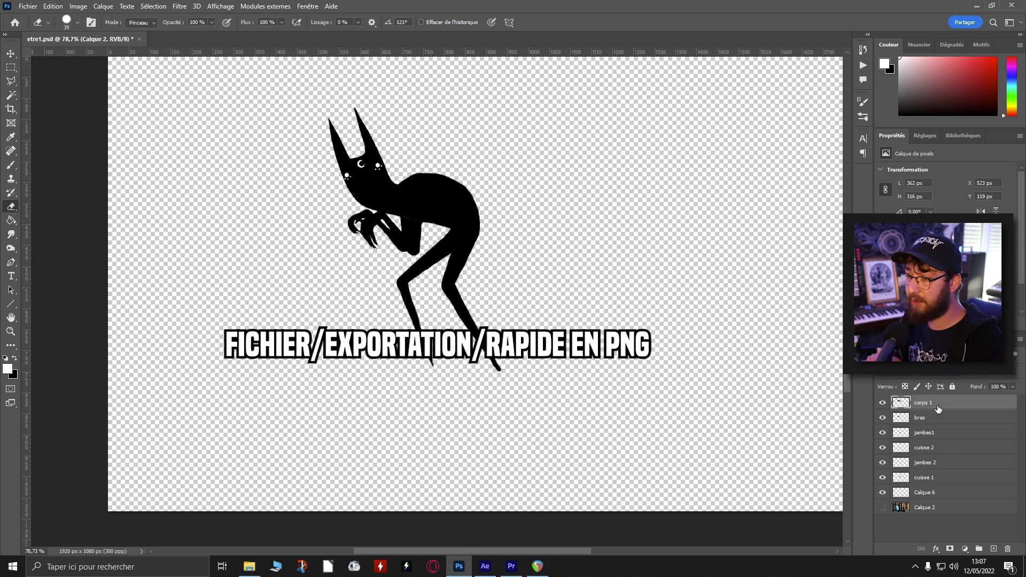
click(936, 417)
click(930, 434)
click(926, 452)
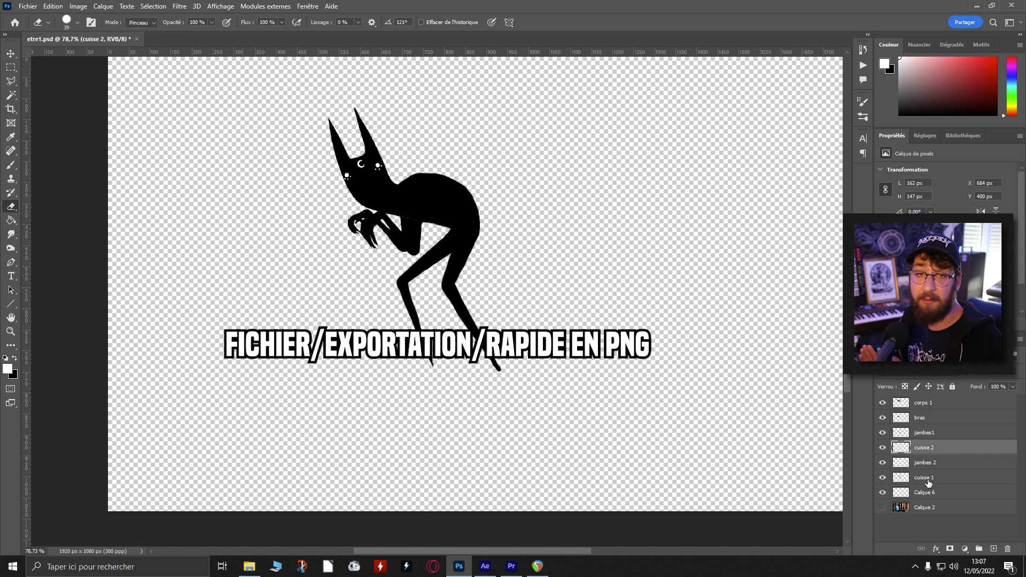
click(925, 462)
click(924, 477)
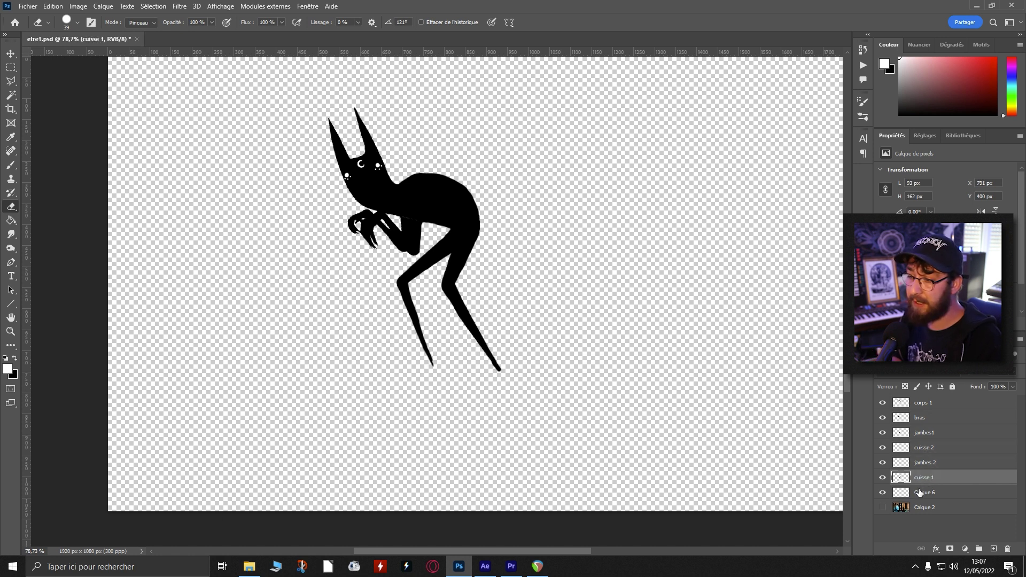
click(919, 492)
- Switch to the stock folder in File Explorer and view the exported corps1.png image
key(alt+Tab)
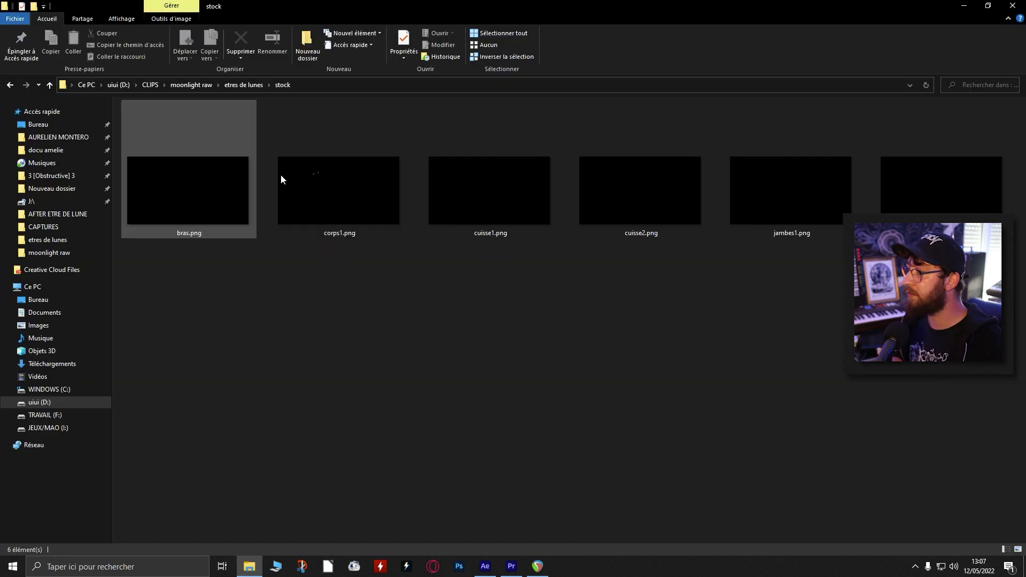
double_click(358, 216)
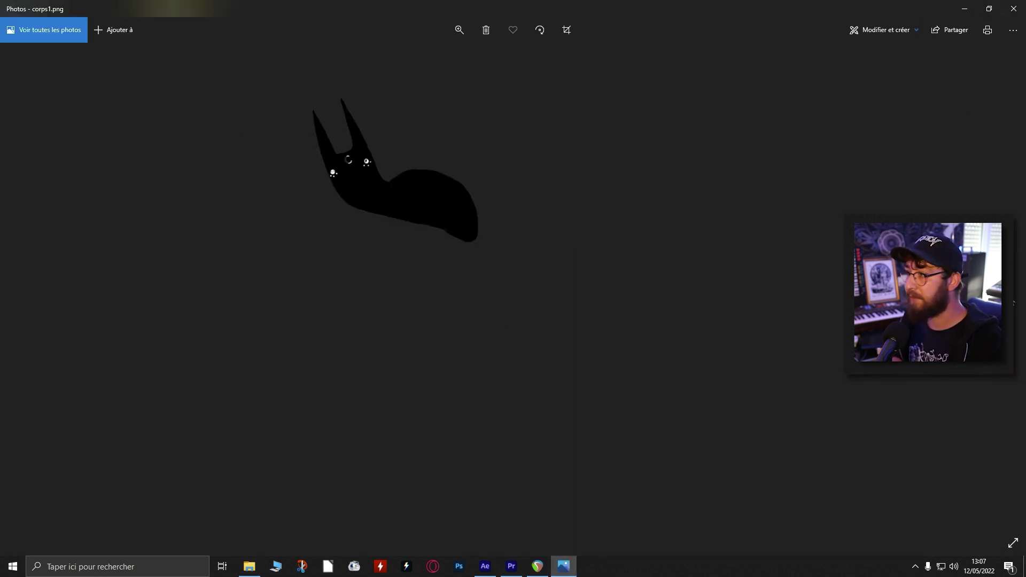
key(alt+F4)
- Switch to After Effects, show the walking girl reference video layer and preview Composition 1
click(484, 566)
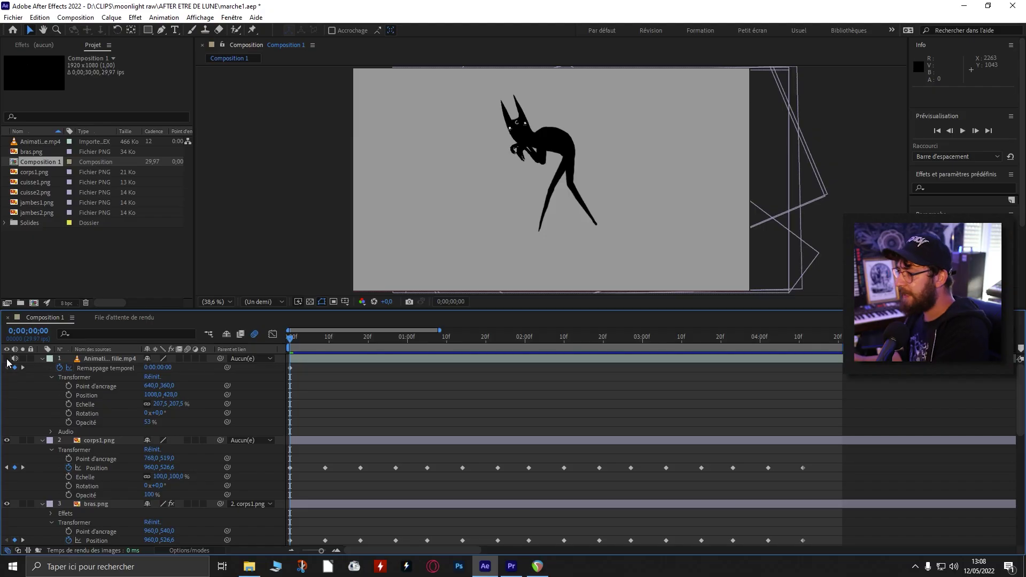
click(7, 359)
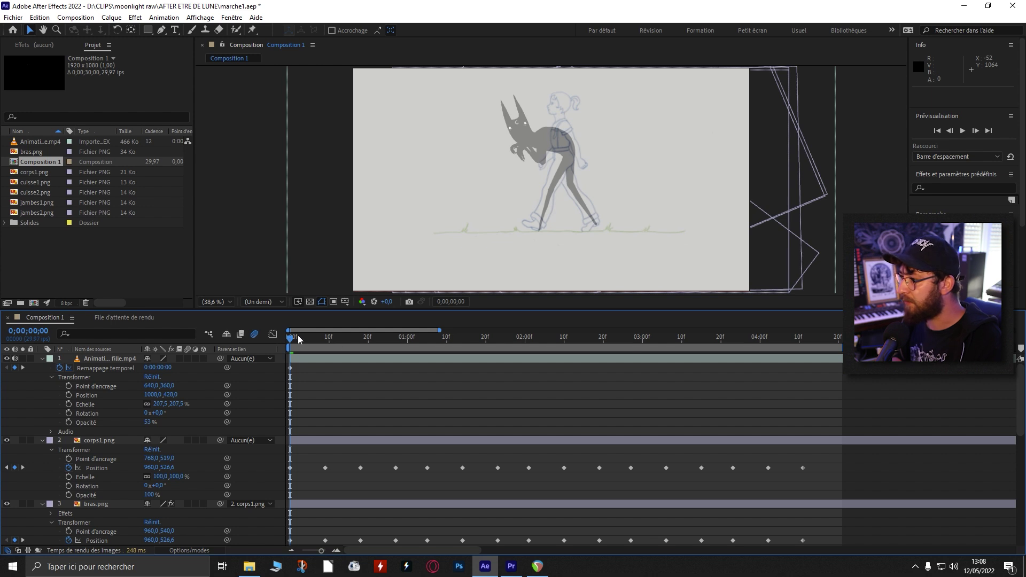
key(space)
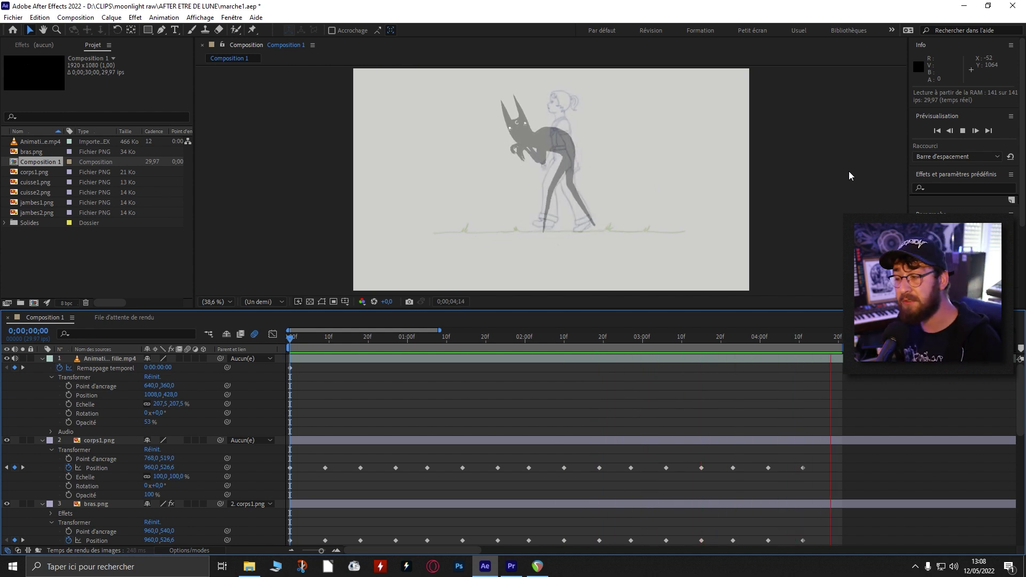
key(space)
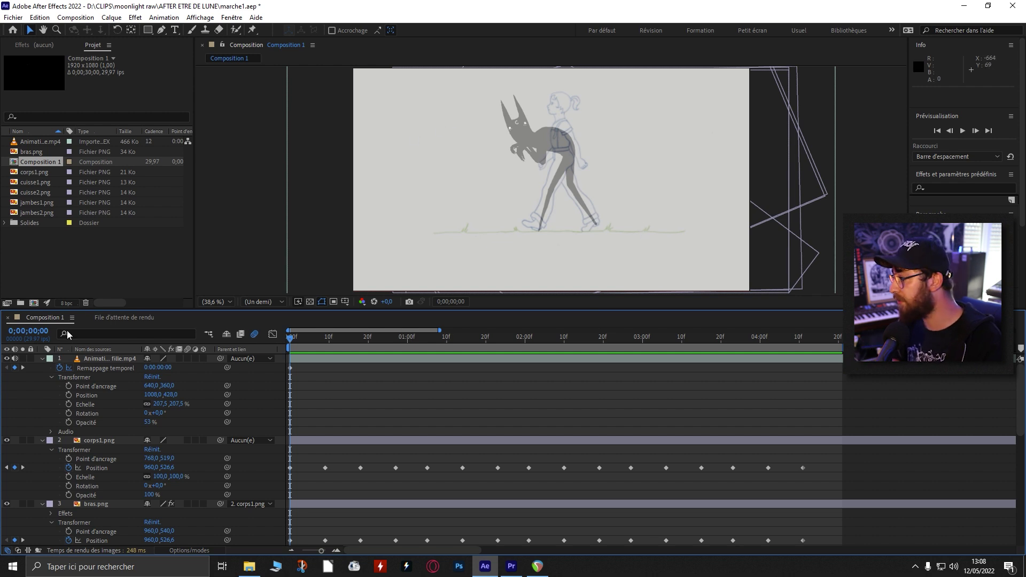
- Collapse the expanded layer properties in Composition 1 and hide the walking girl reference video
click(42, 358)
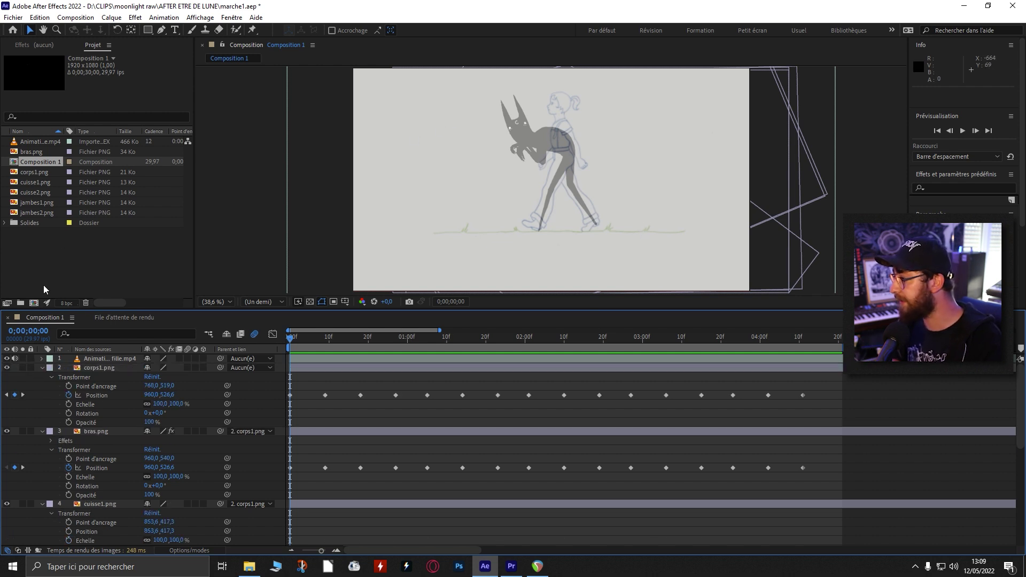
click(42, 369)
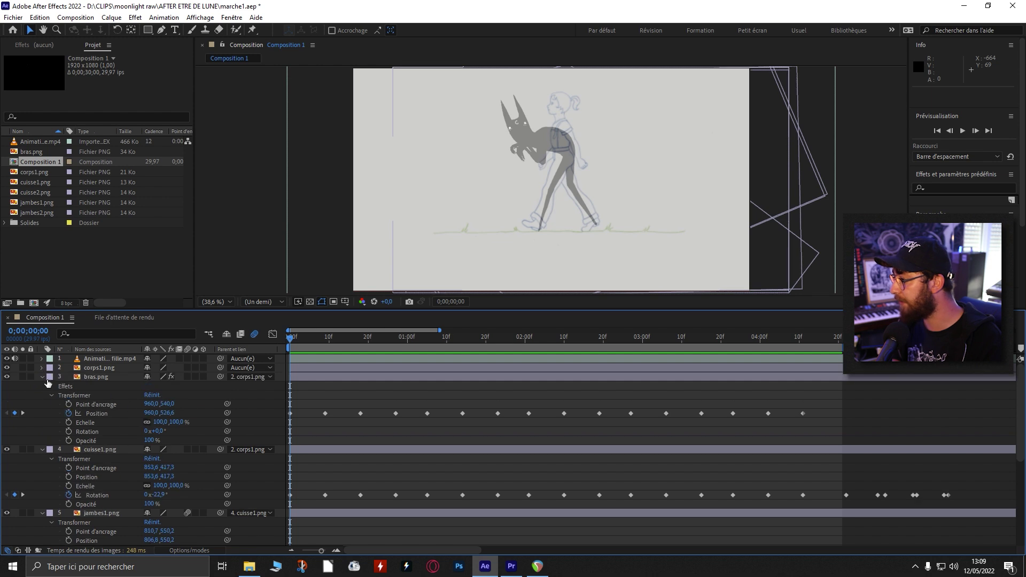
click(43, 377)
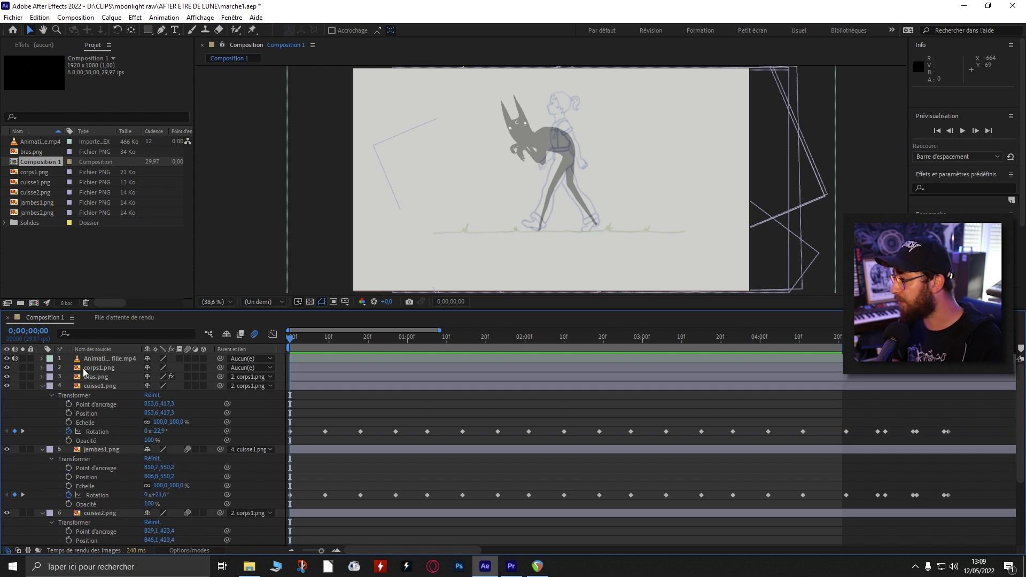
click(43, 386)
click(42, 397)
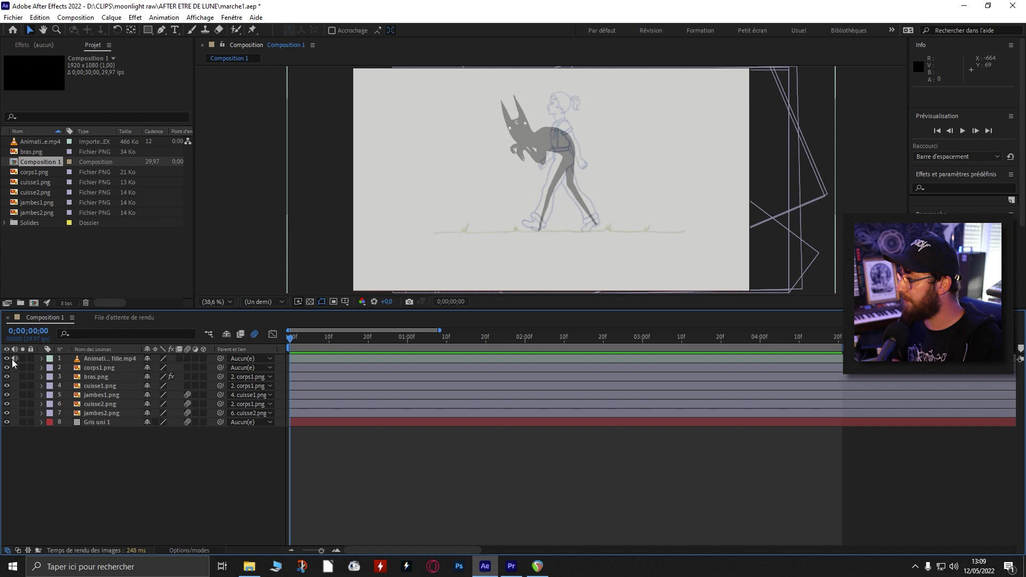
click(7, 359)
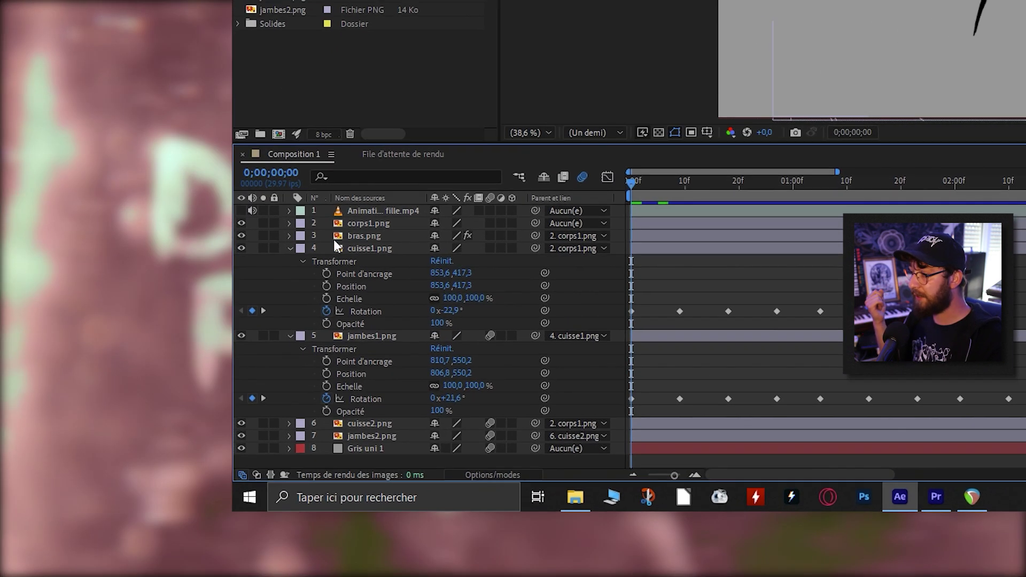
- Expand the transform properties of the corps1.png layer
click(99, 394)
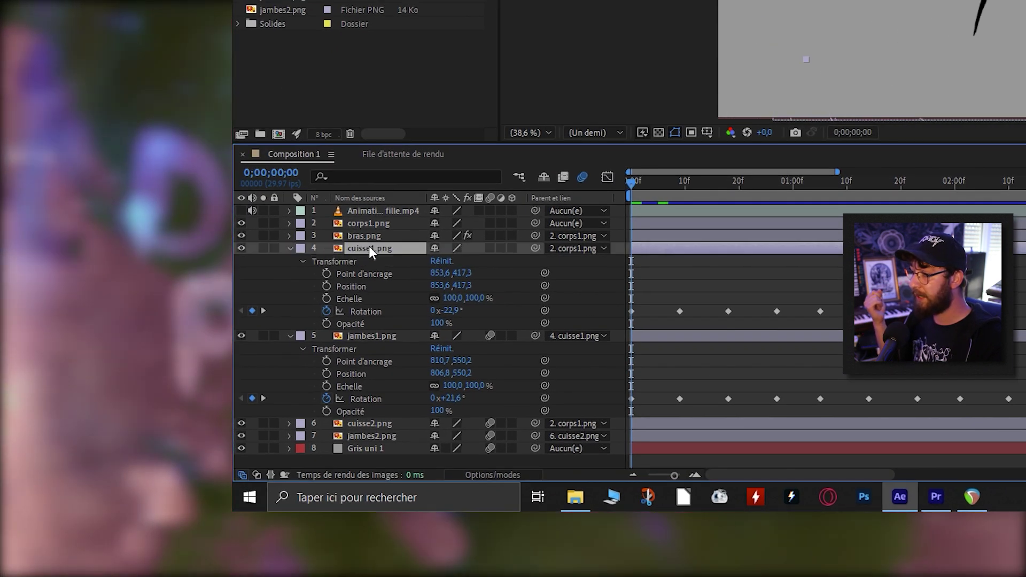
click(358, 224)
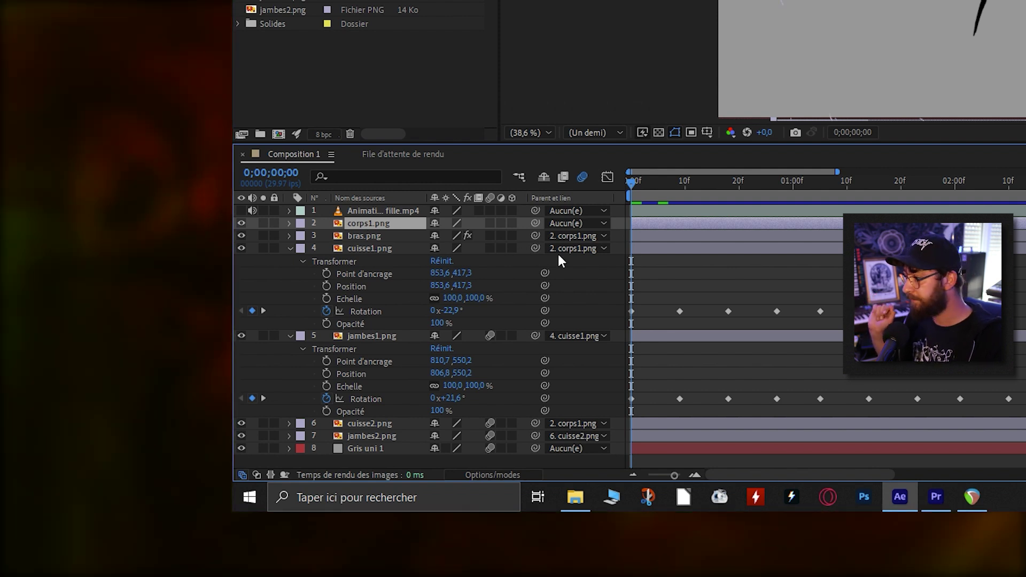
click(289, 223)
- Try shifting corps1.png's horizontal position to about 971, and undo the position changes
drag(439, 260, 439, 260)
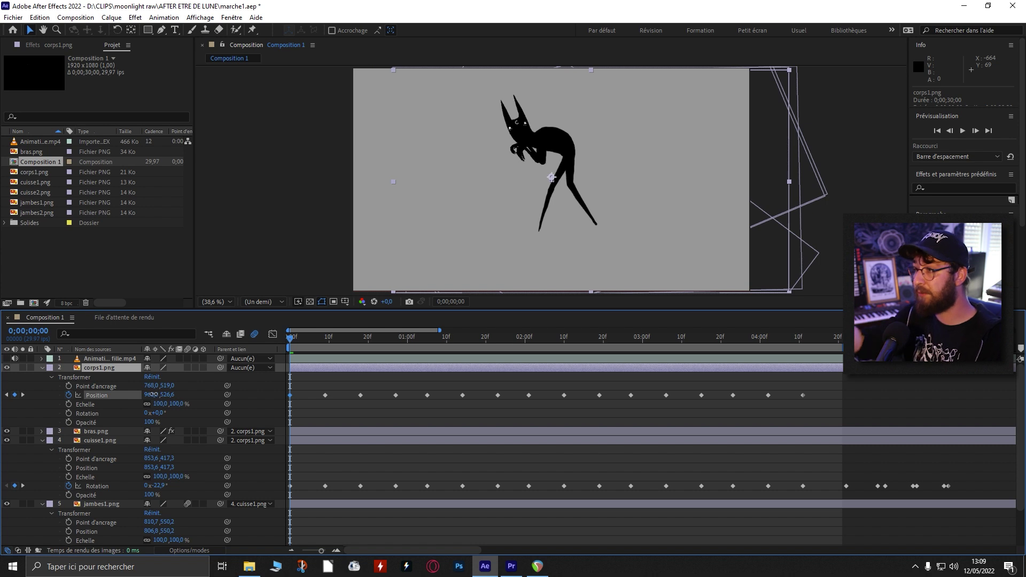
drag(153, 394, 159, 394)
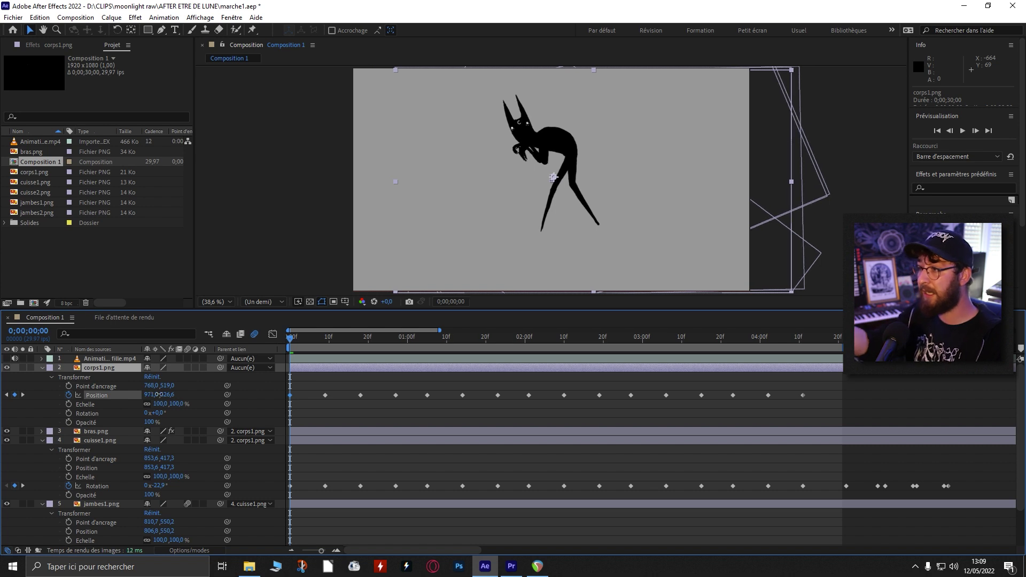
key(ctrl+z)
key(ctrl+z)
key(ctrl+z)
key(ctrl+z)
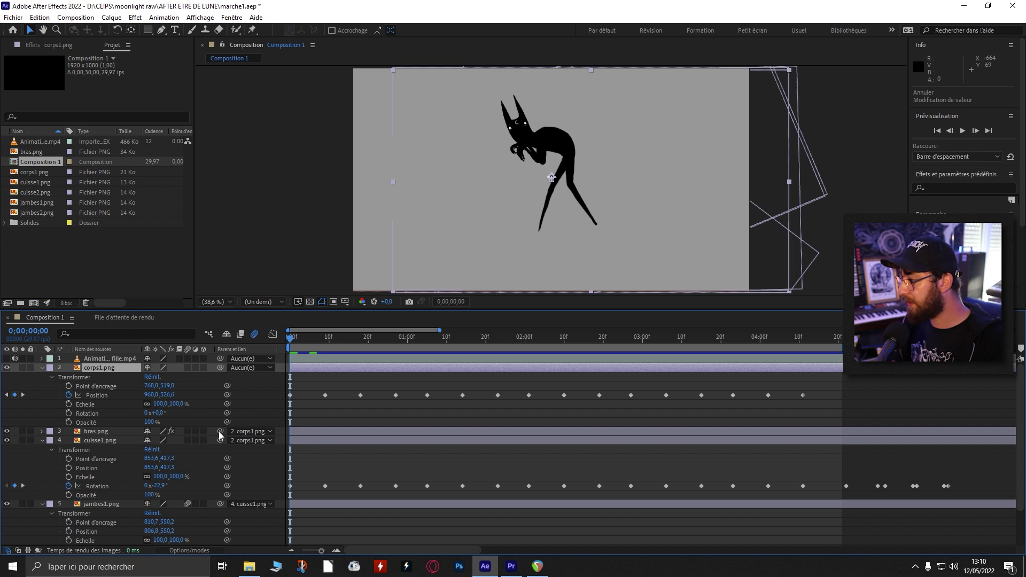
- Link the thigh layer cuisse1.png to corps1.png as its parent
drag(220, 440, 192, 396)
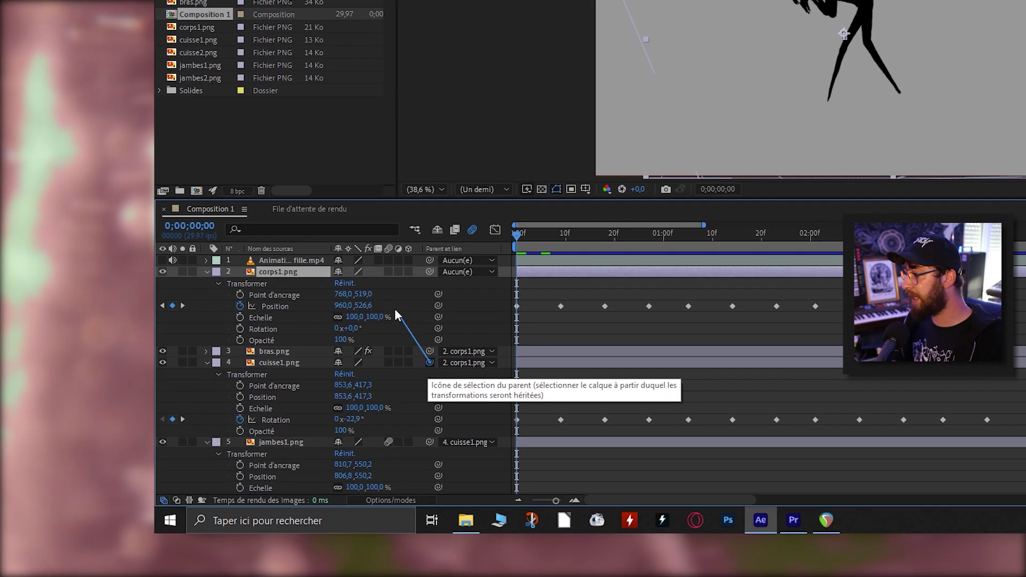
drag(394, 309, 296, 271)
drag(388, 223, 388, 223)
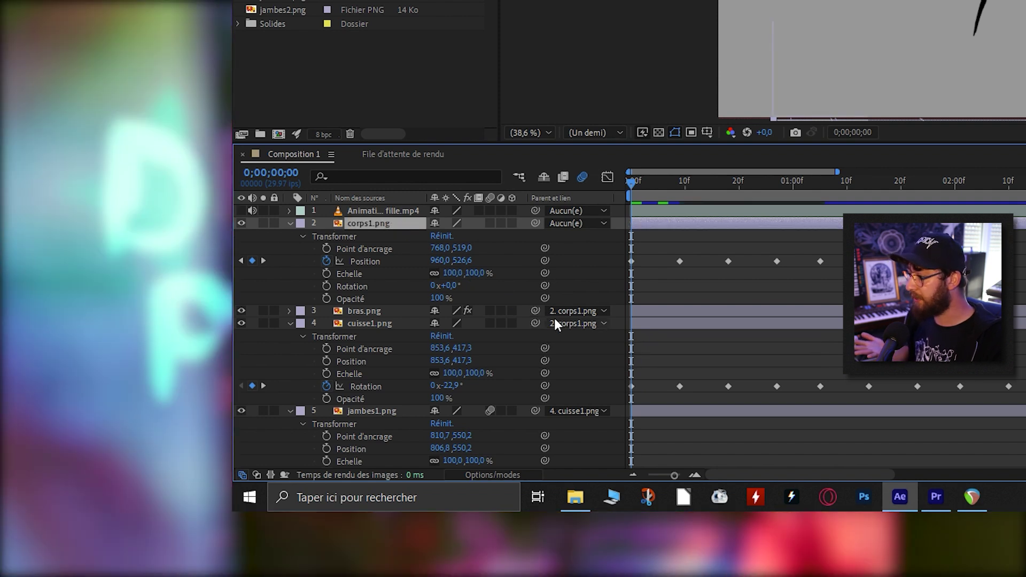
scroll(553, 318, down, 2)
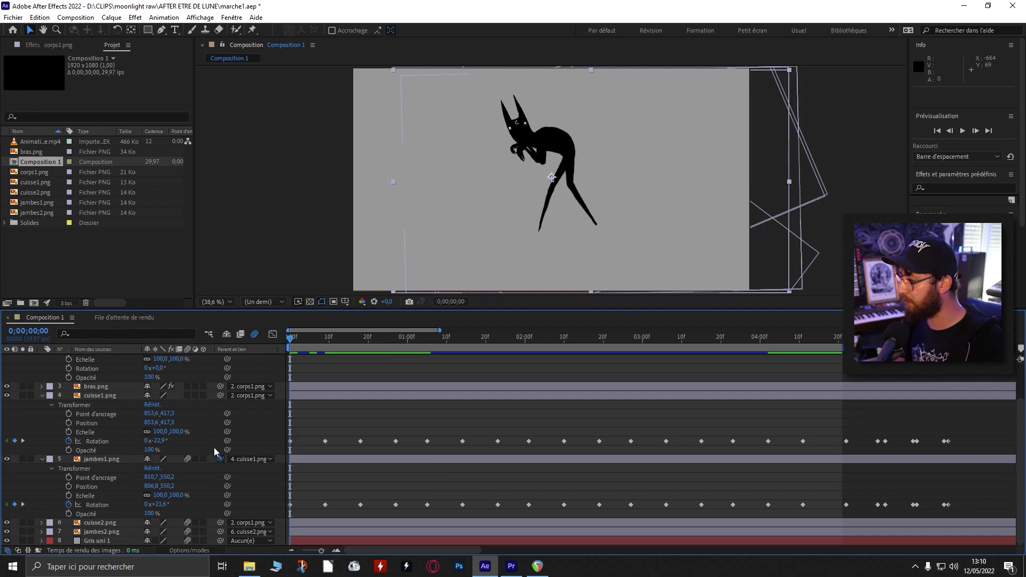
scroll(224, 395, up, 2)
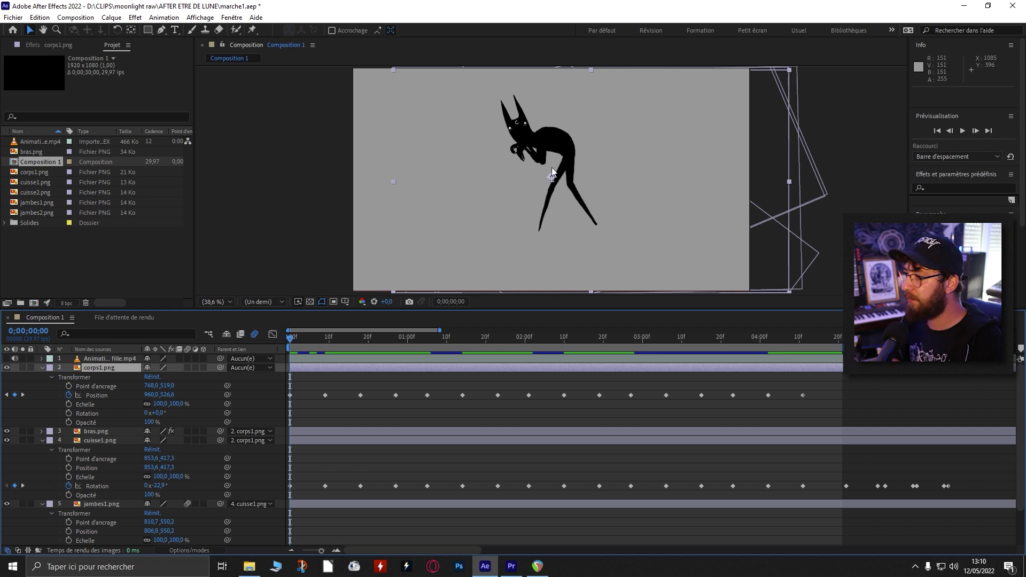
- Try rotating cuisse1.png to about 43° around an anchor point moved out beside the body, and undo the rotation
click(570, 140)
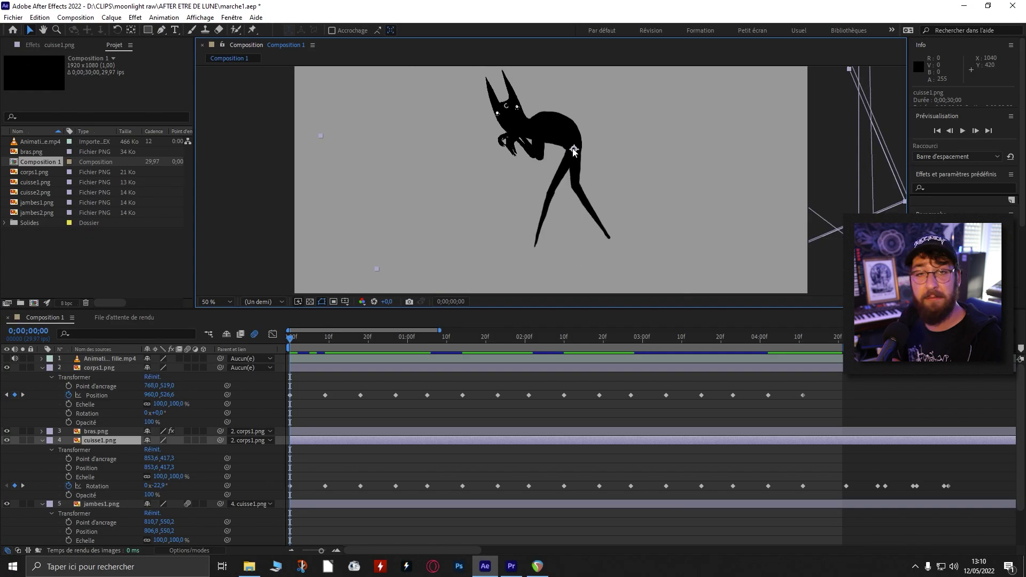
drag(573, 151, 636, 150)
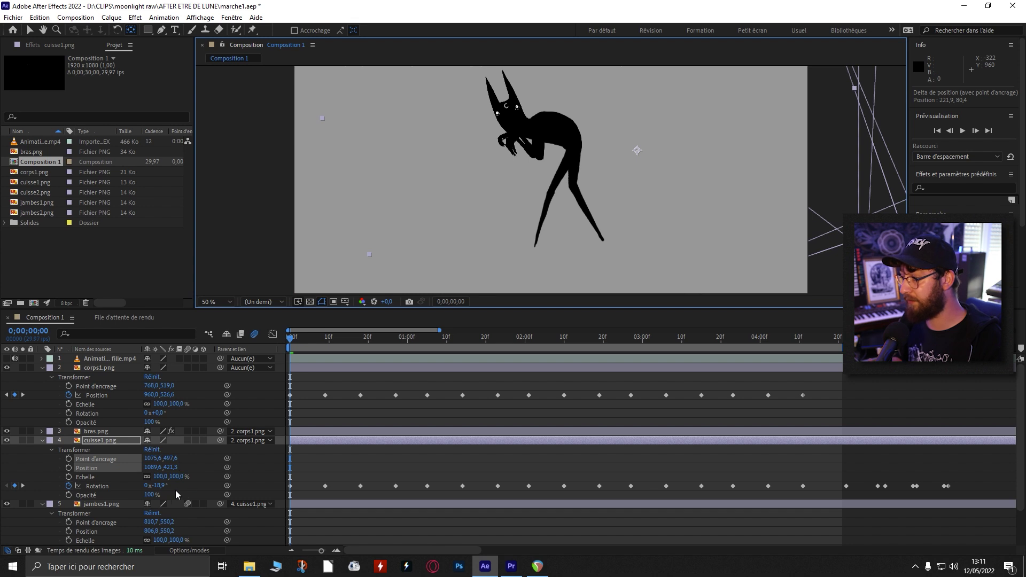
drag(168, 485, 185, 476)
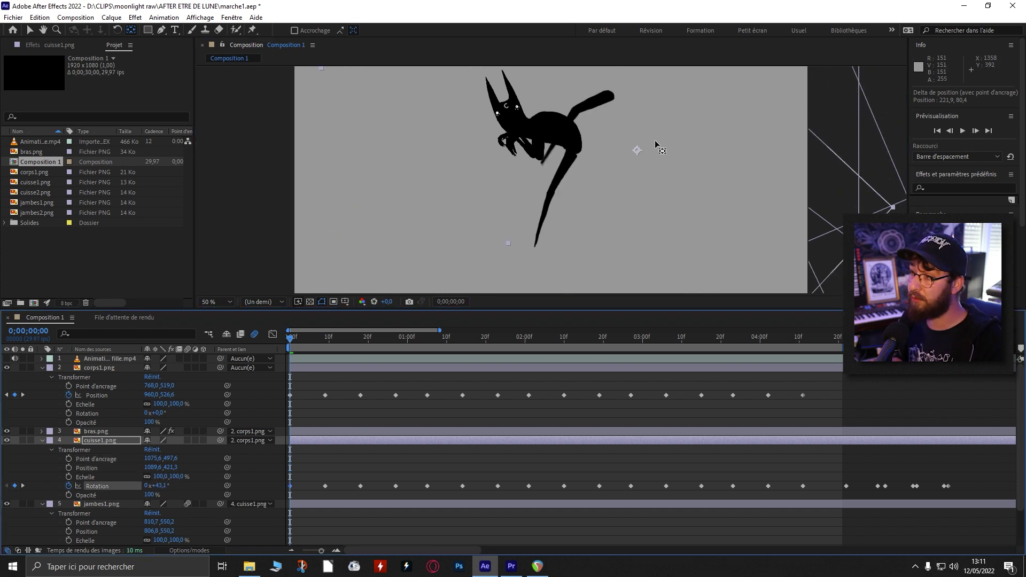
key(ctrl+z)
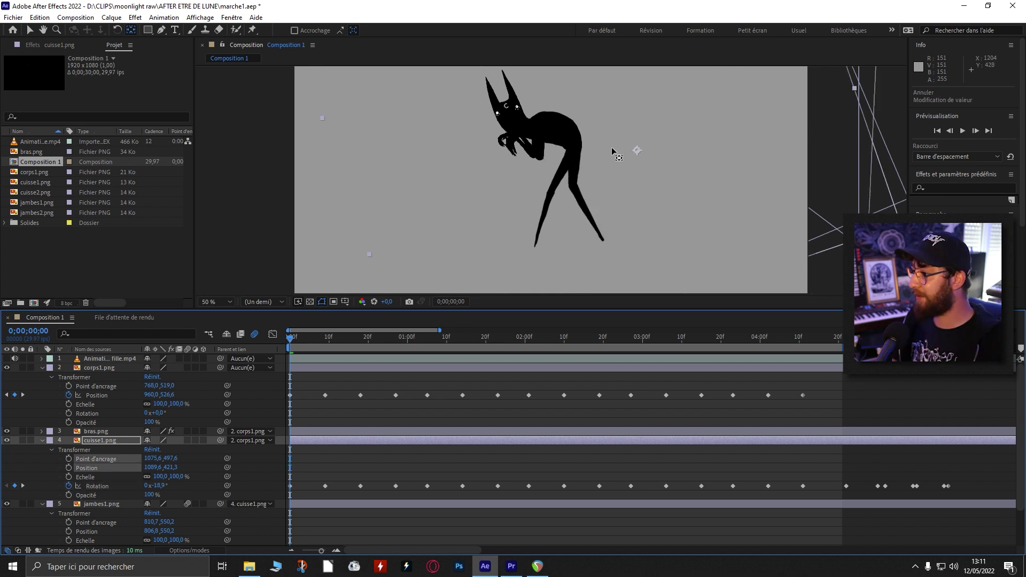
- Move cuisse1.png's anchor point back onto the hip joint with the Pan Behind tool and test the thigh's rotation
click(132, 33)
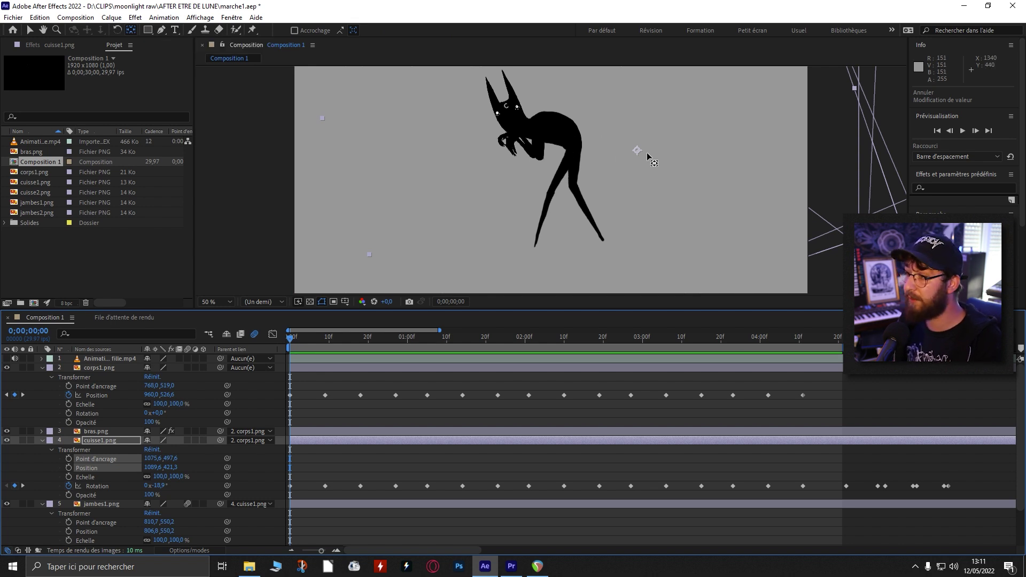
drag(638, 154, 578, 151)
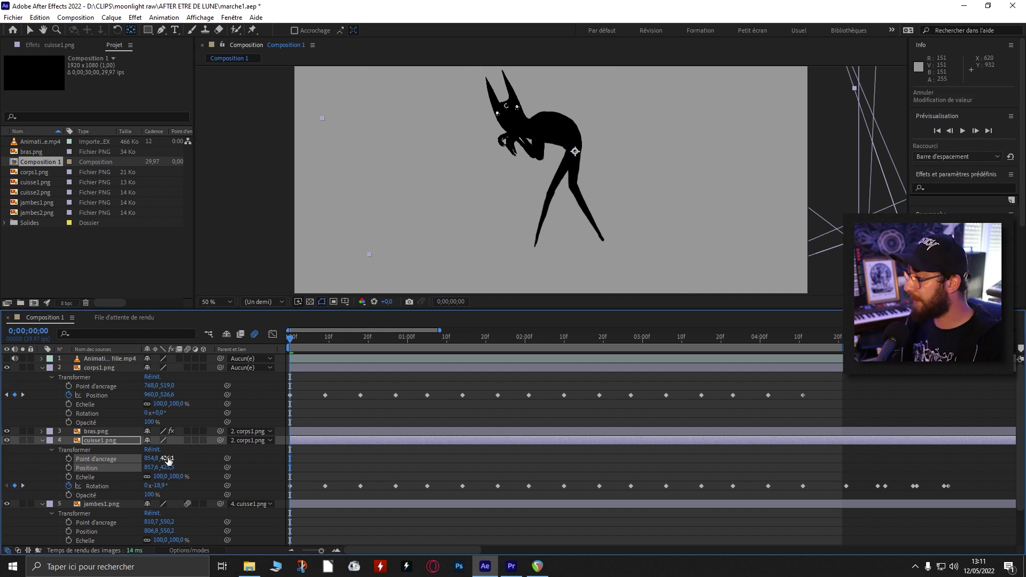
drag(170, 486, 153, 481)
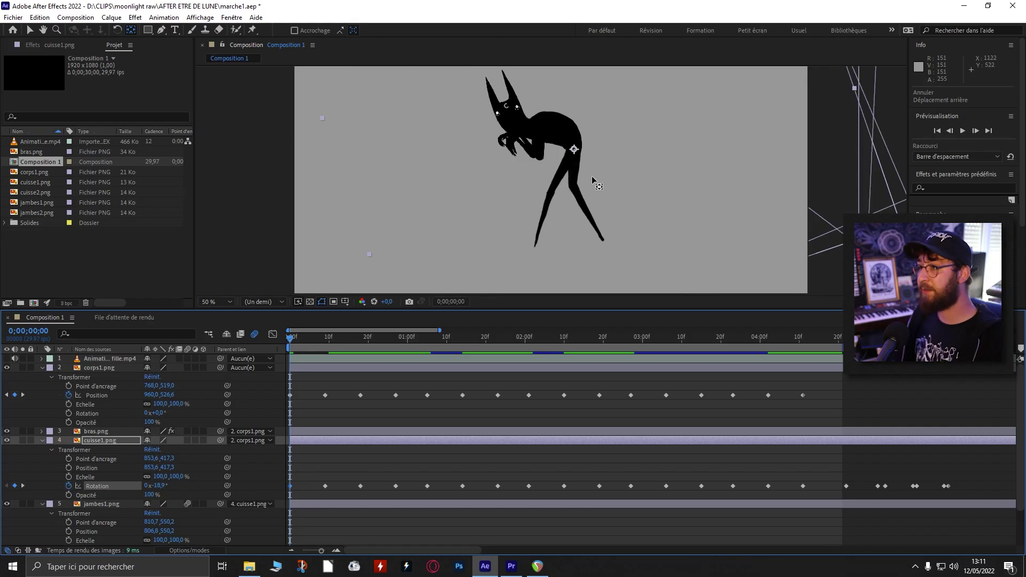
right_click(579, 203)
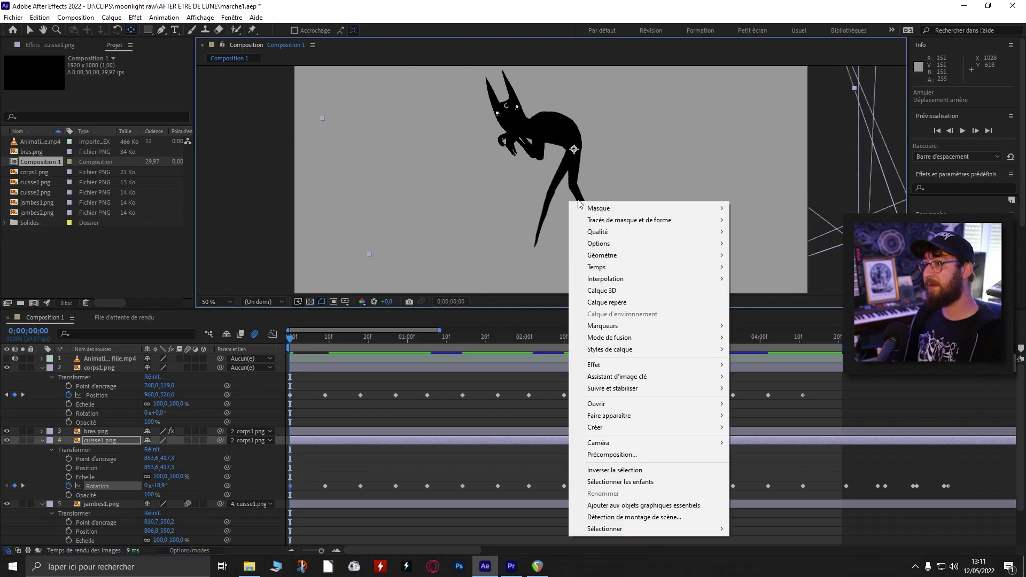
- Try changing cuisse1.png's rotation value, and undo the changes
click(548, 2)
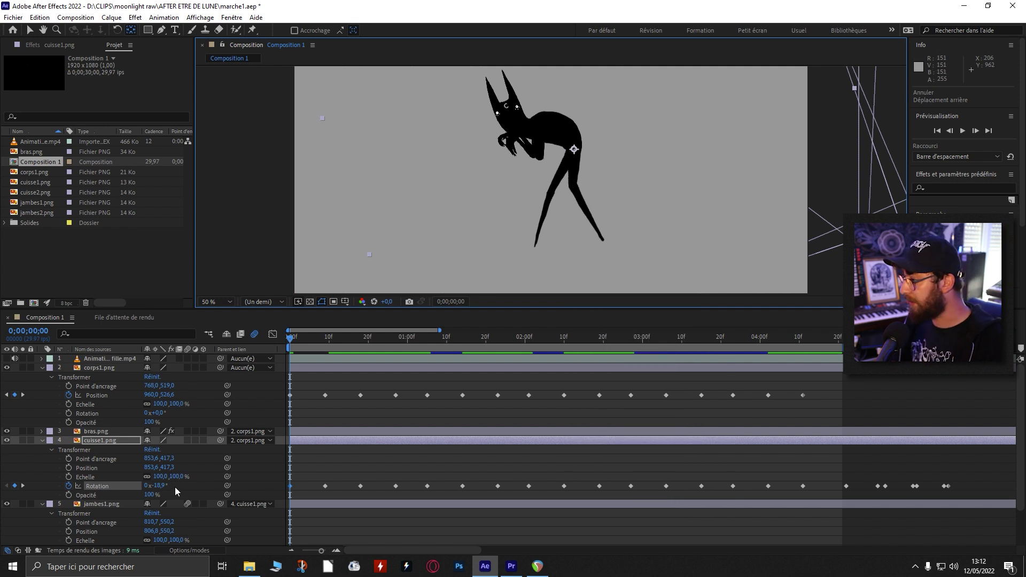
mouse_move(158, 490)
mouse_down()
mouse_move(168, 488)
mouse_move(148, 507)
mouse_up()
scroll(171, 487, down, 2)
key(ctrl+z)
key(ctrl+z)
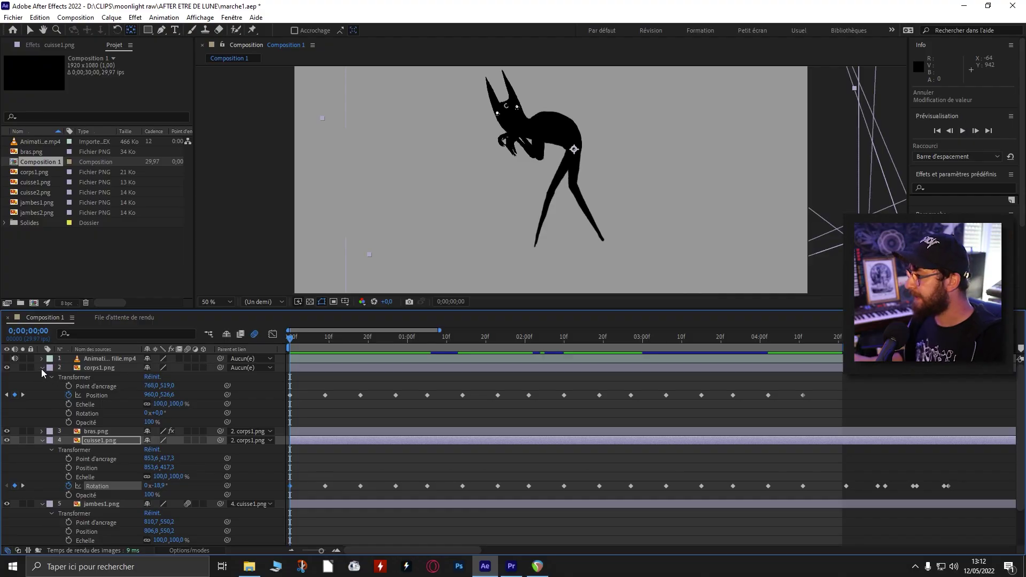
- Collapse corps1.png's properties and make the walking-girl reference video layer visible over the creature
click(41, 368)
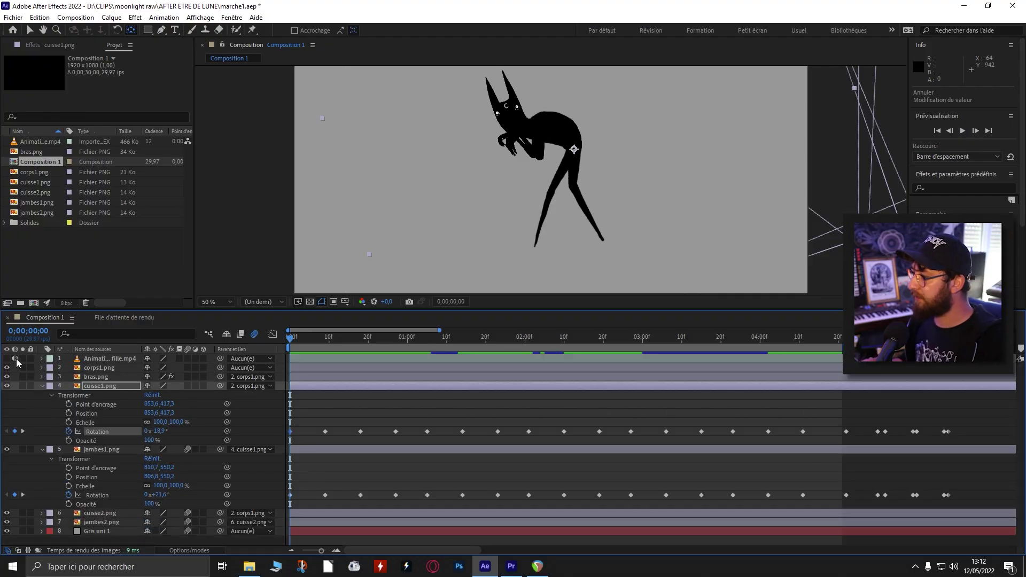
key(F2)
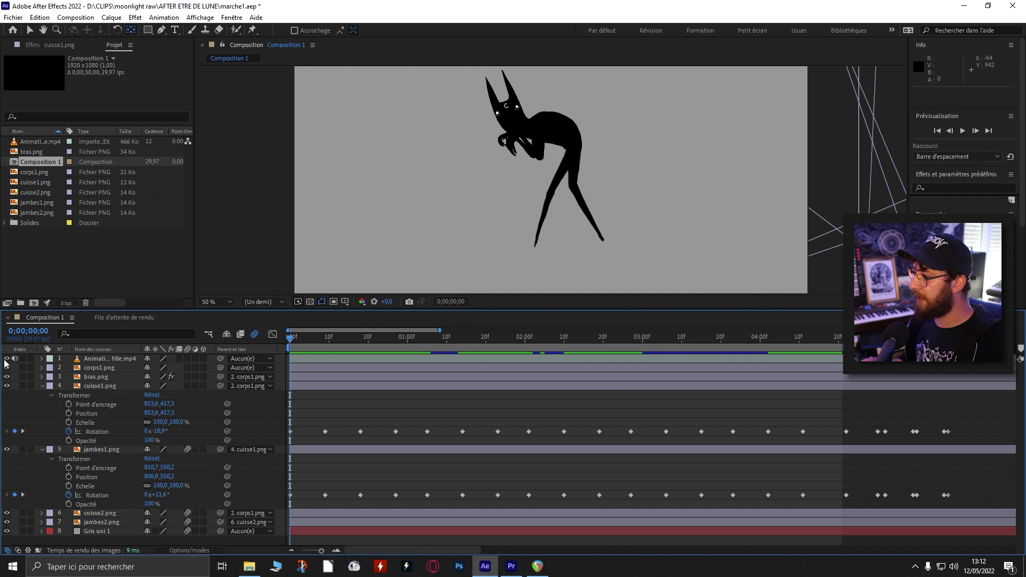
click(6, 359)
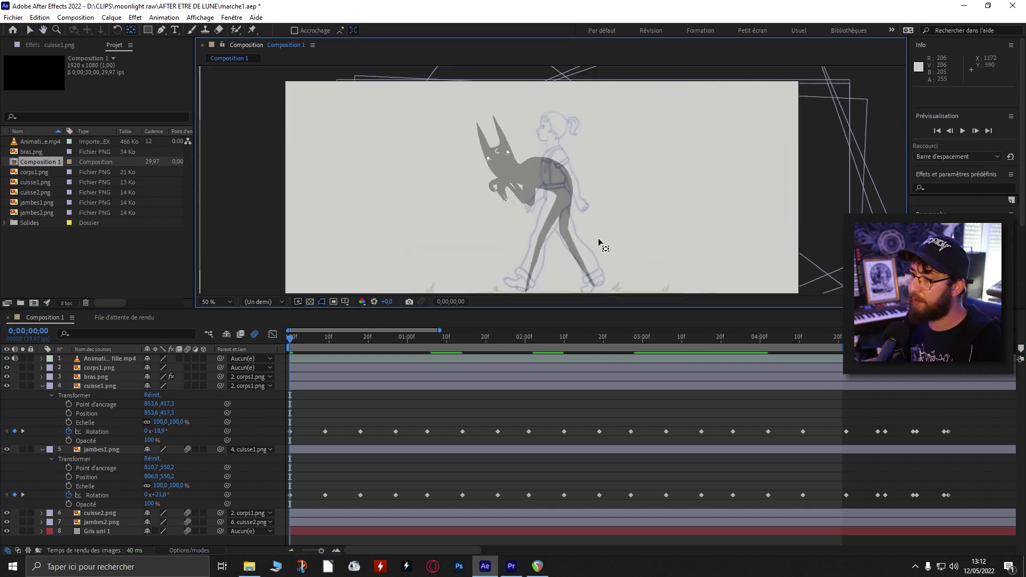
drag(607, 223, 595, 239)
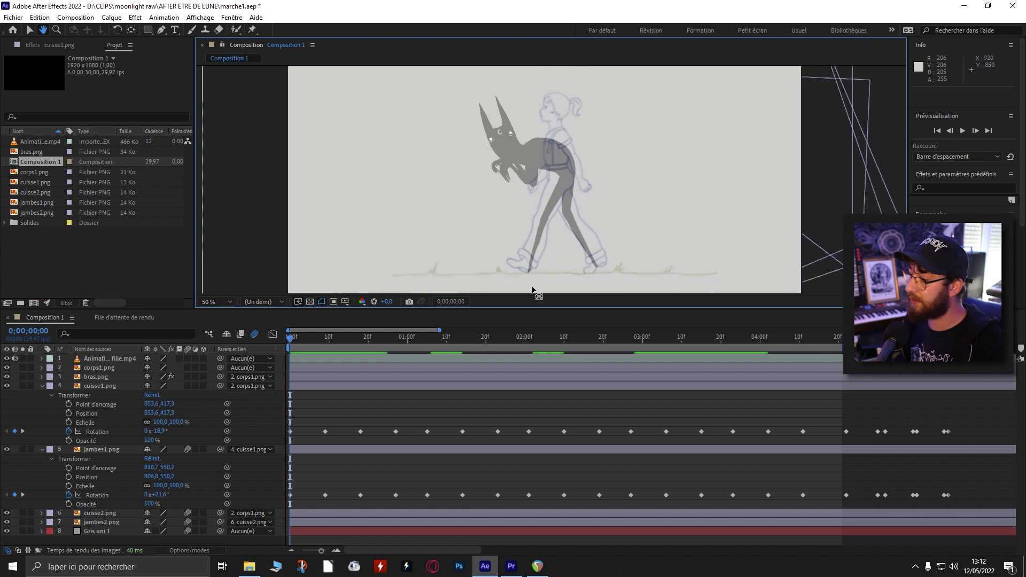
key(v)
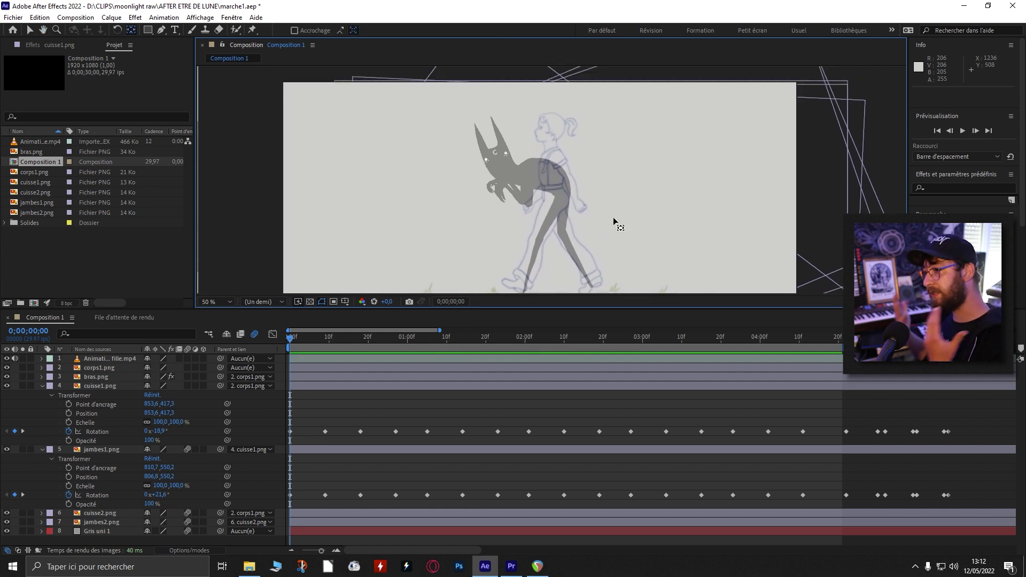
drag(614, 217, 621, 187)
key(ctrl+z)
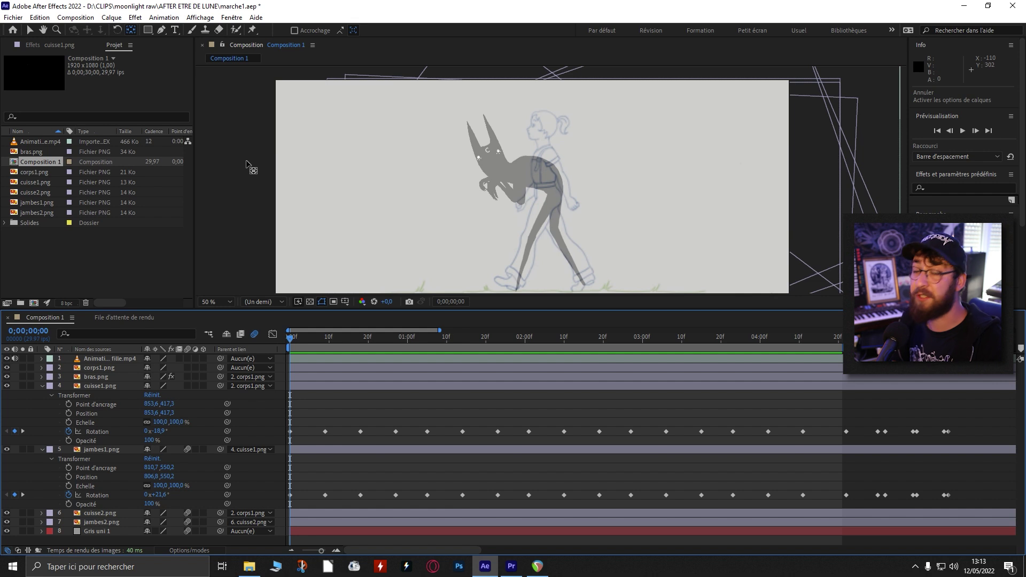
- Try changing cuisse1.png's rotation at the 0;00;04;22 keyframe, and undo it
click(846, 431)
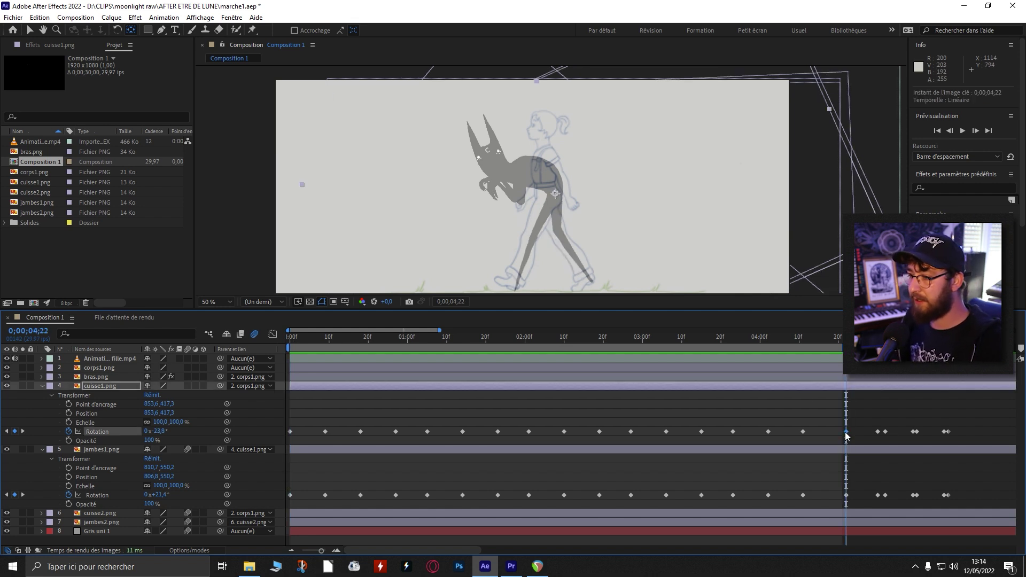
drag(162, 435, 181, 434)
key(ctrl+z)
- Examine cuisse1.png's rotation keyframes between 0;00;04;22 and 0;00;05;10, scrubbing between them to compare the thigh's poses
click(878, 342)
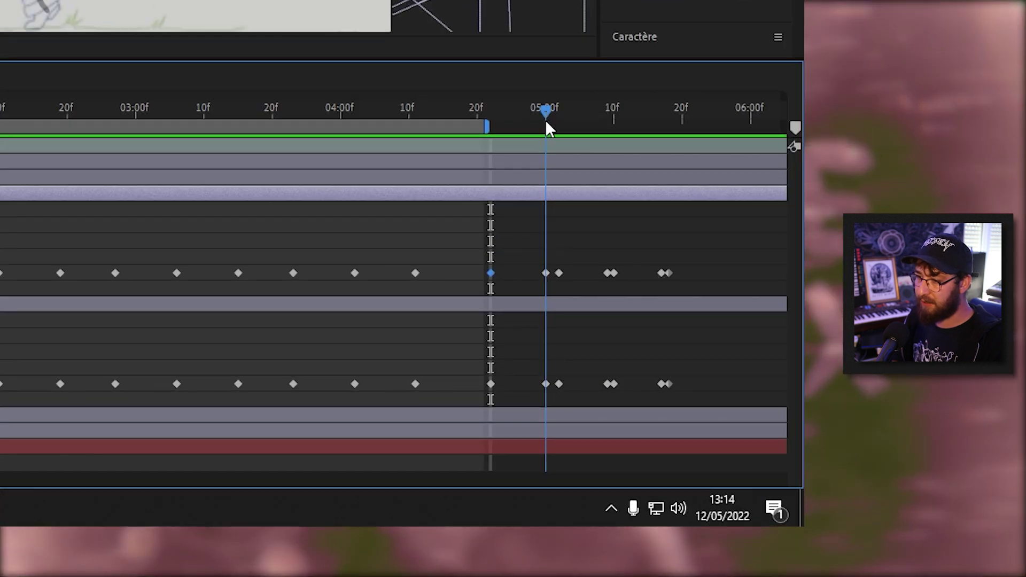
click(877, 431)
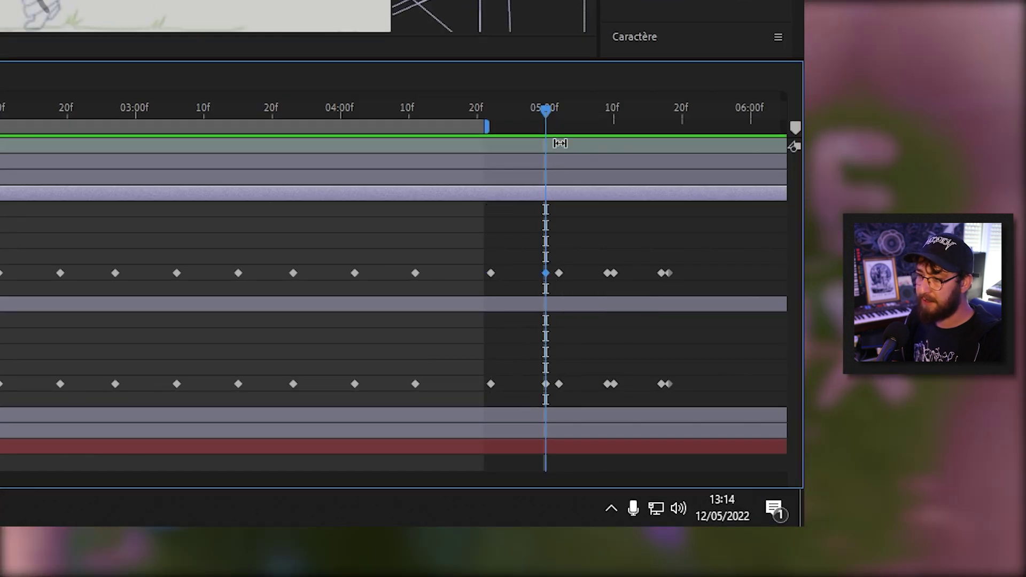
drag(550, 107, 554, 107)
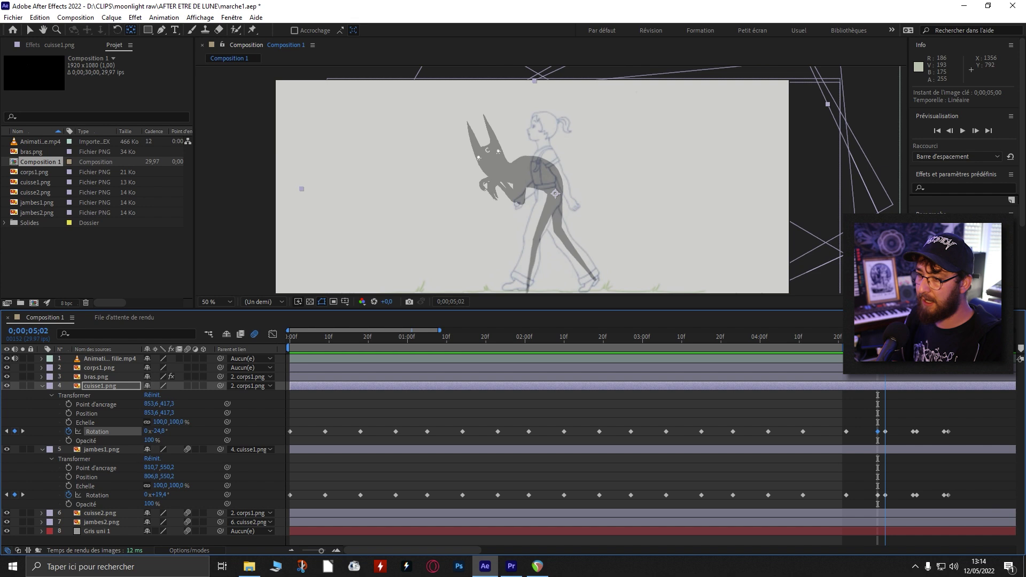
click(842, 338)
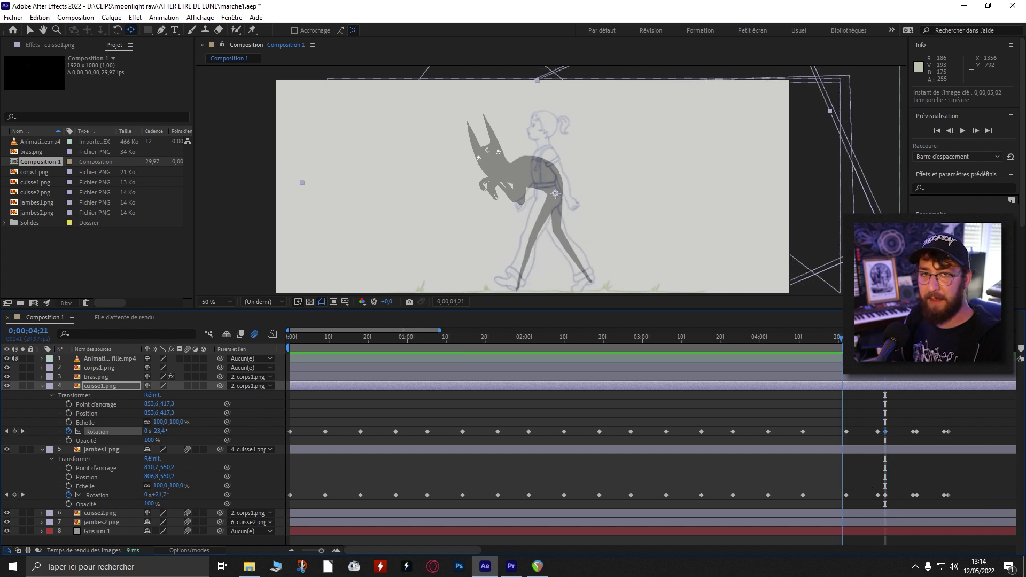
drag(842, 338, 881, 359)
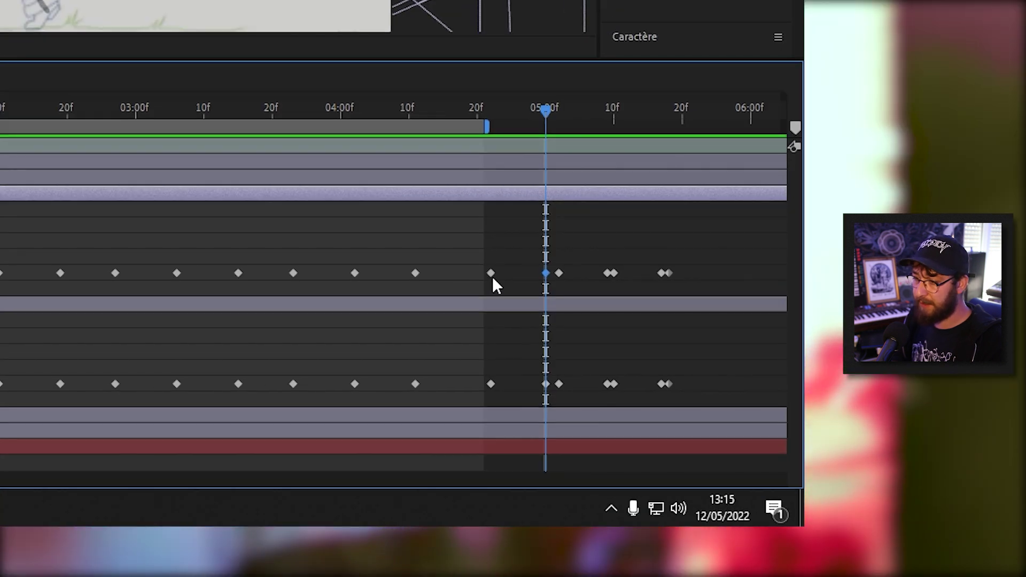
click(846, 431)
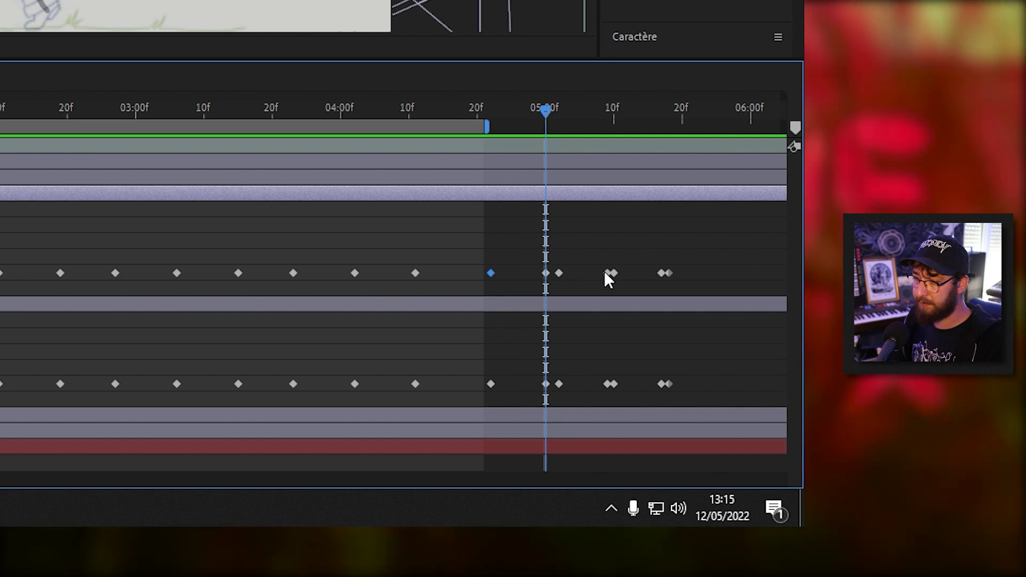
click(605, 273)
click(560, 271)
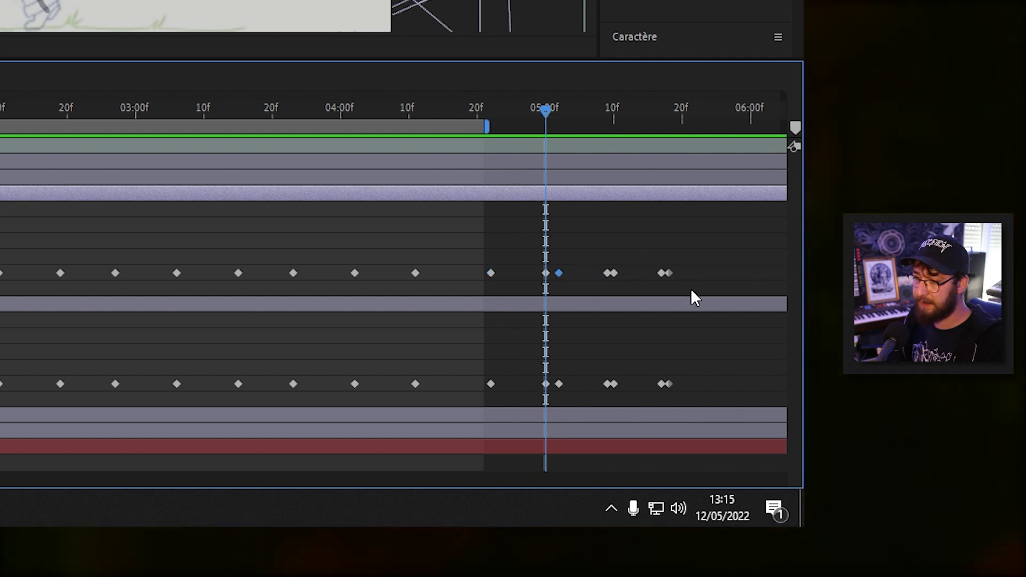
click(658, 274)
click(612, 273)
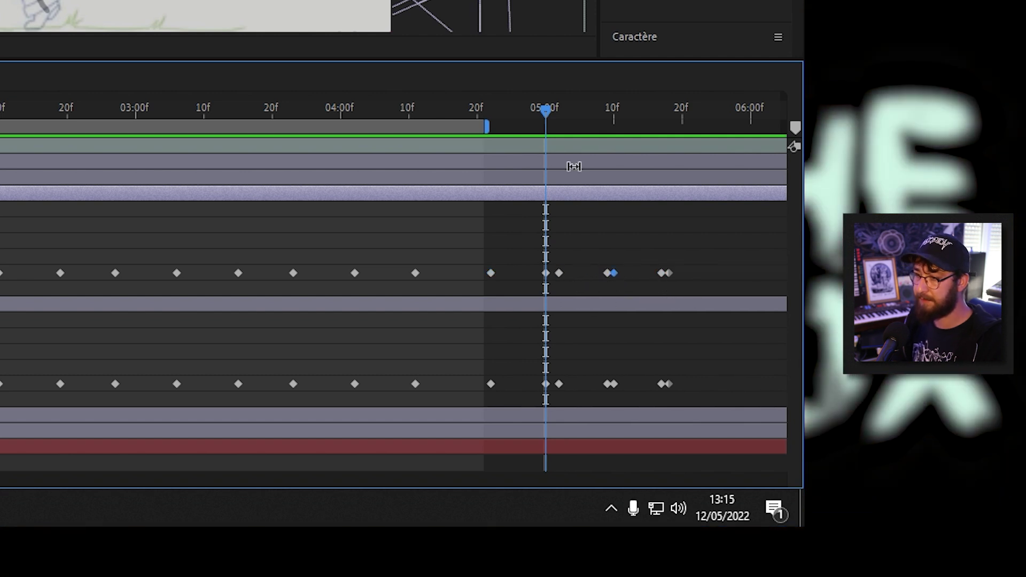
- Play back the walk cycle to compare the creature's legs with the reference video
key(space)
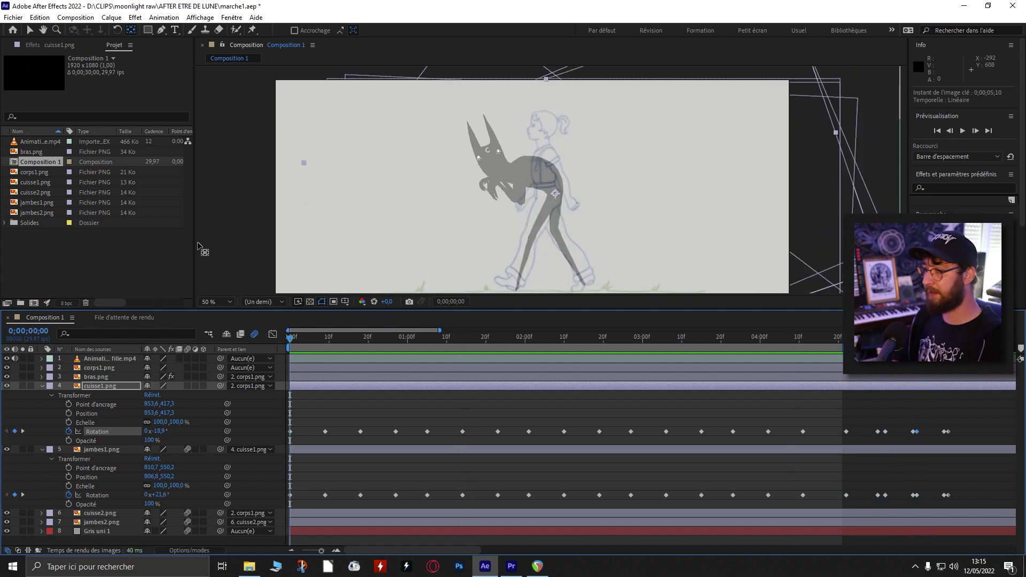
key(space)
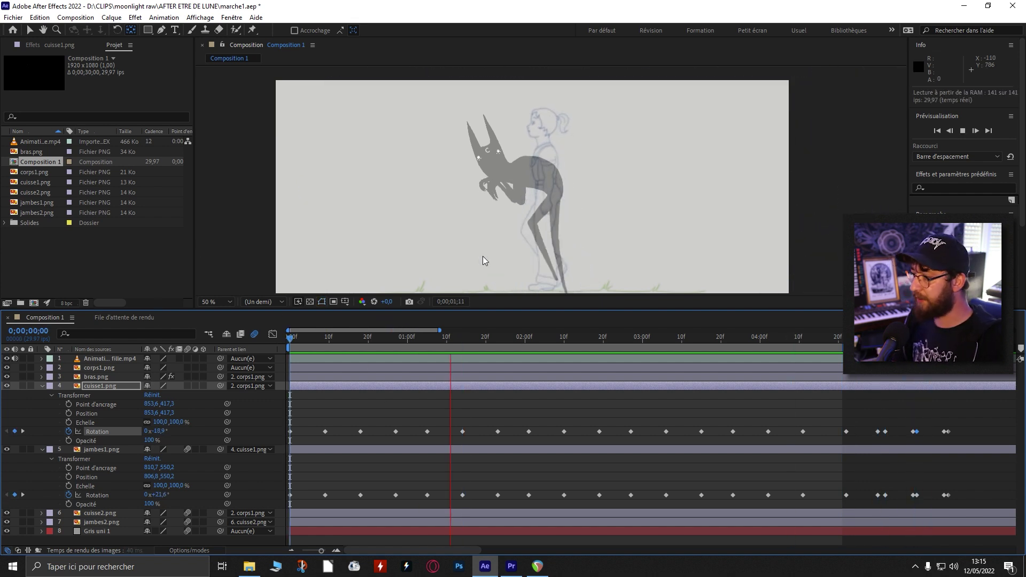
key(space)
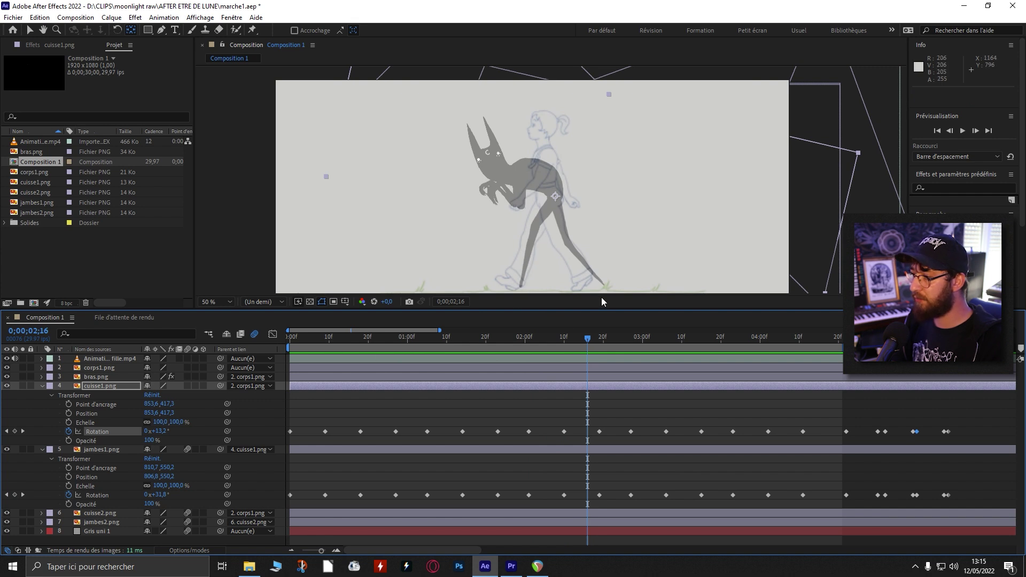
key(space)
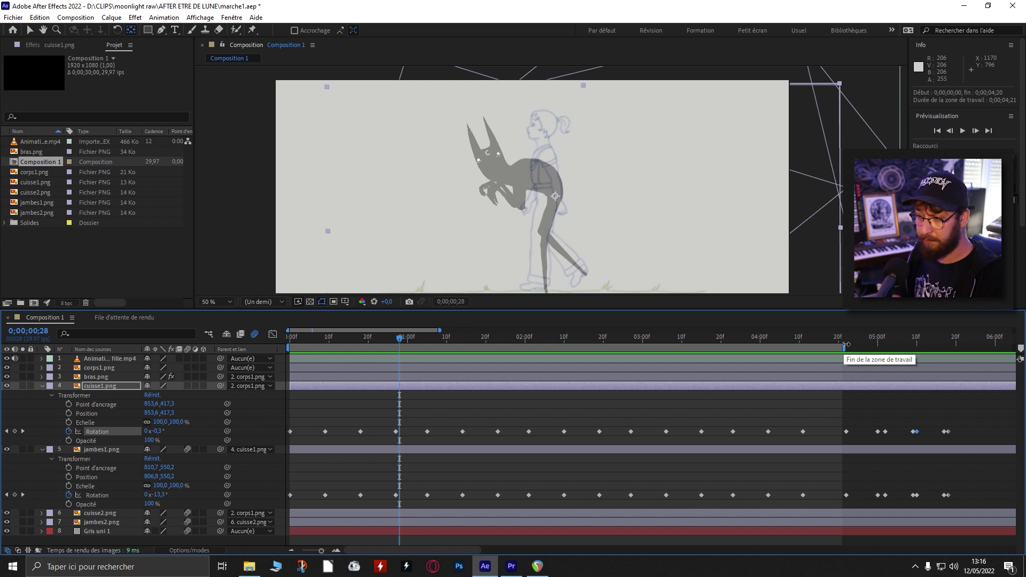
key(space)
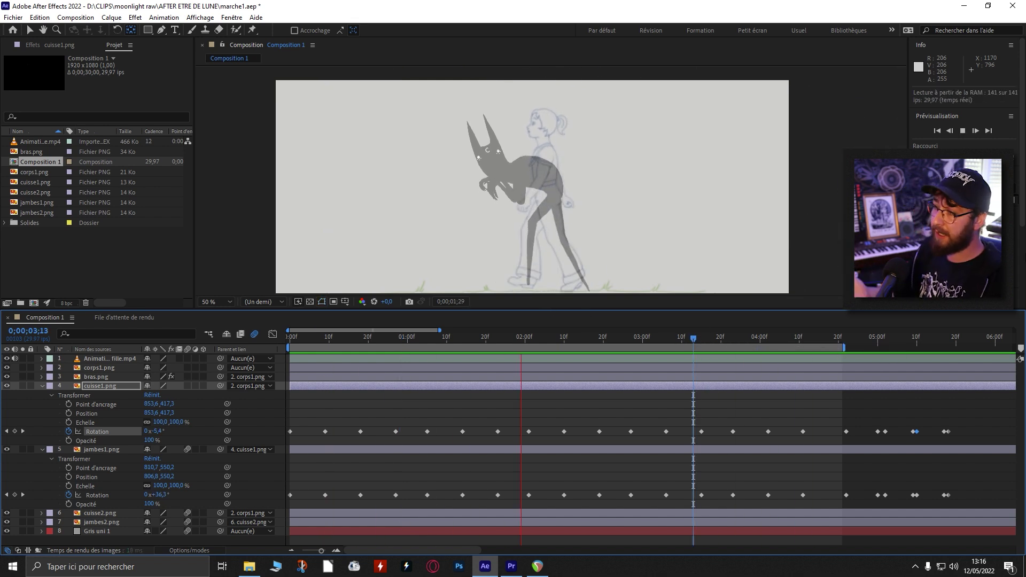
- Try extending the work area's end to 0;00;04;21 and preview how the walk loops
drag(848, 348, 847, 347)
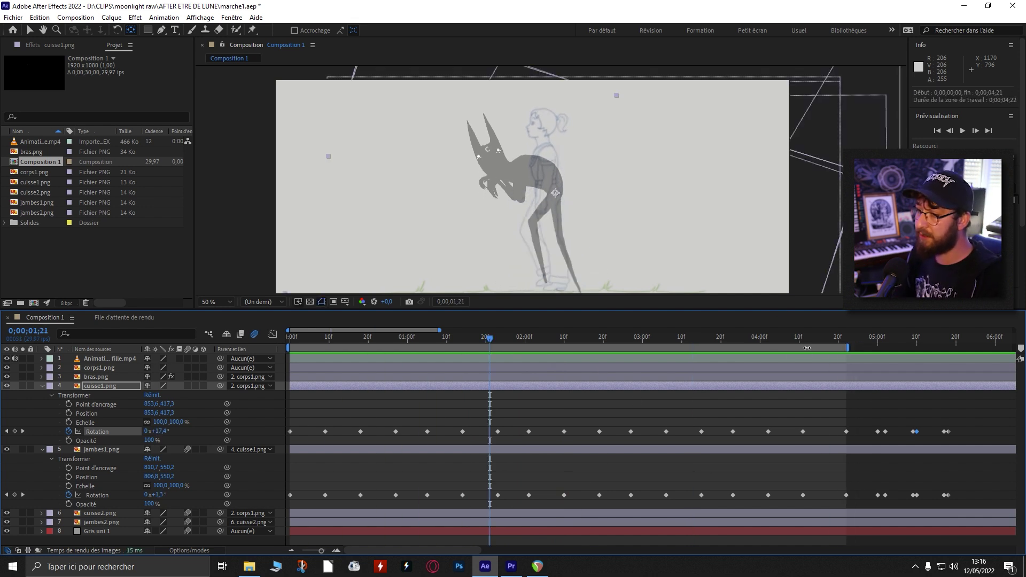
click(752, 337)
key(space)
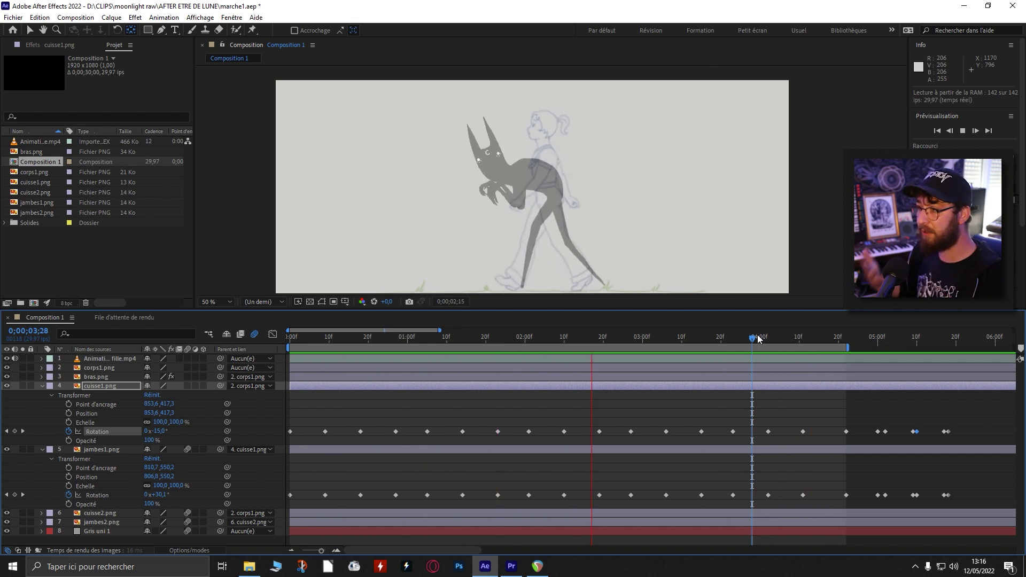
click(489, 337)
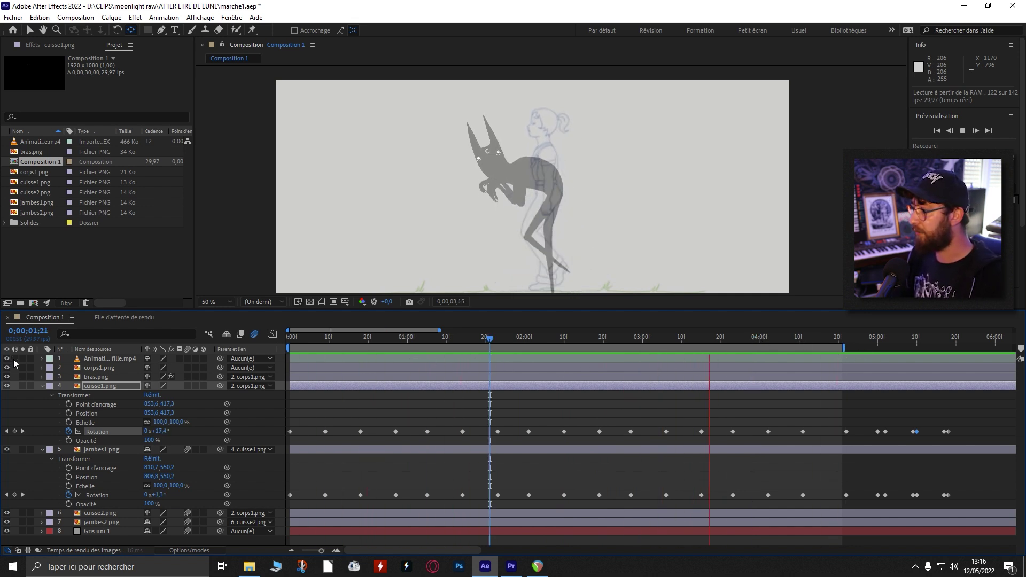
- Hide the reference video and preview the creature's walk cycle on the grey background
key(space)
key(space)
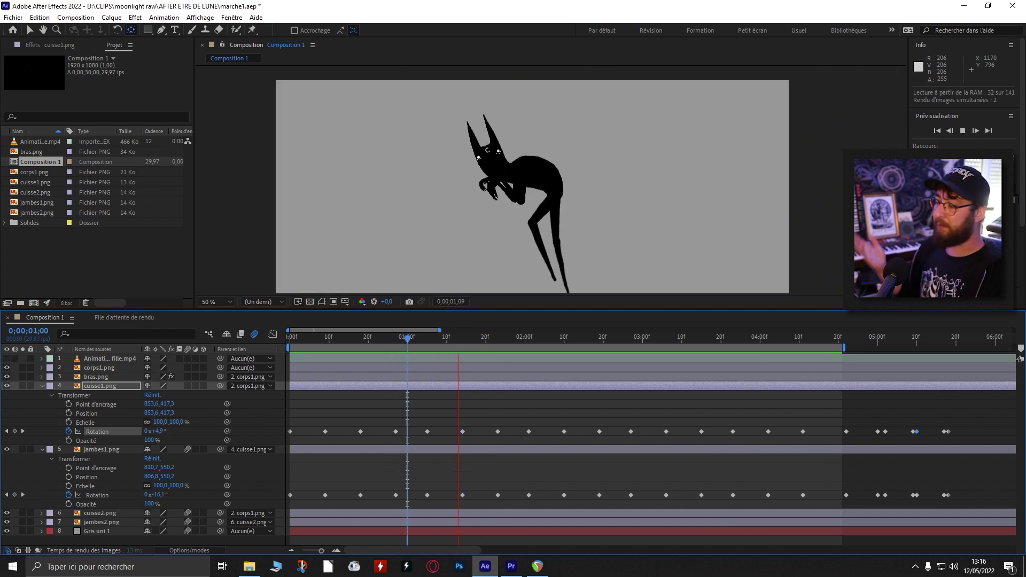
key(space)
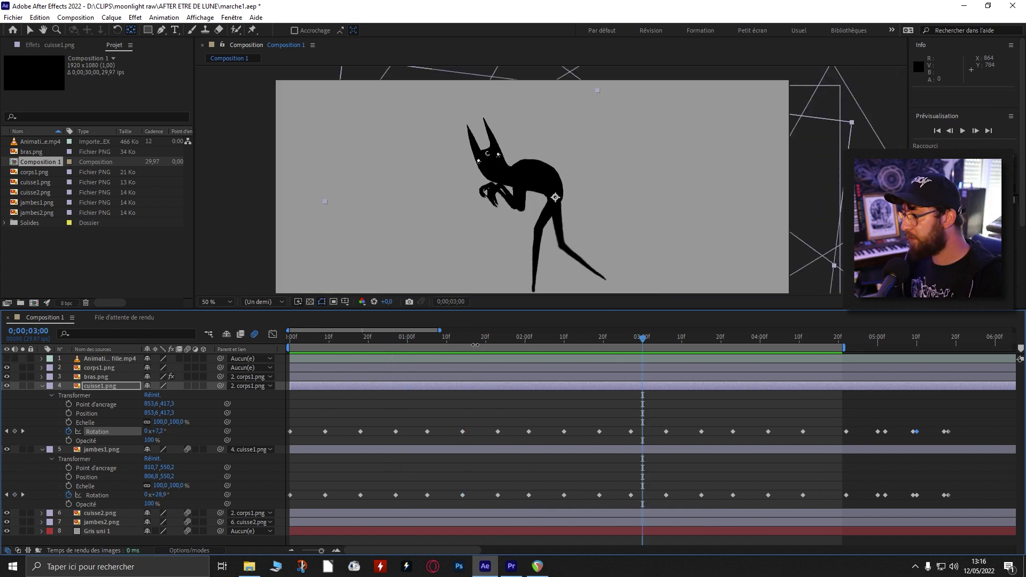
- Show the reference video again and scrub through the walk cycle to compare both characters' leg poses
click(7, 359)
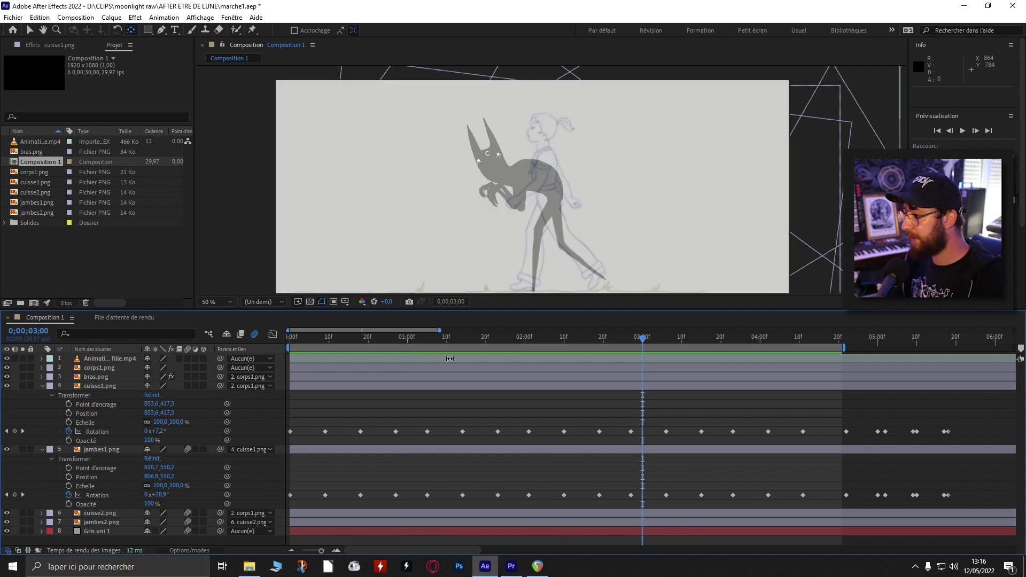
mouse_move(562, 337)
mouse_down()
mouse_move(550, 338)
mouse_move(580, 335)
mouse_up()
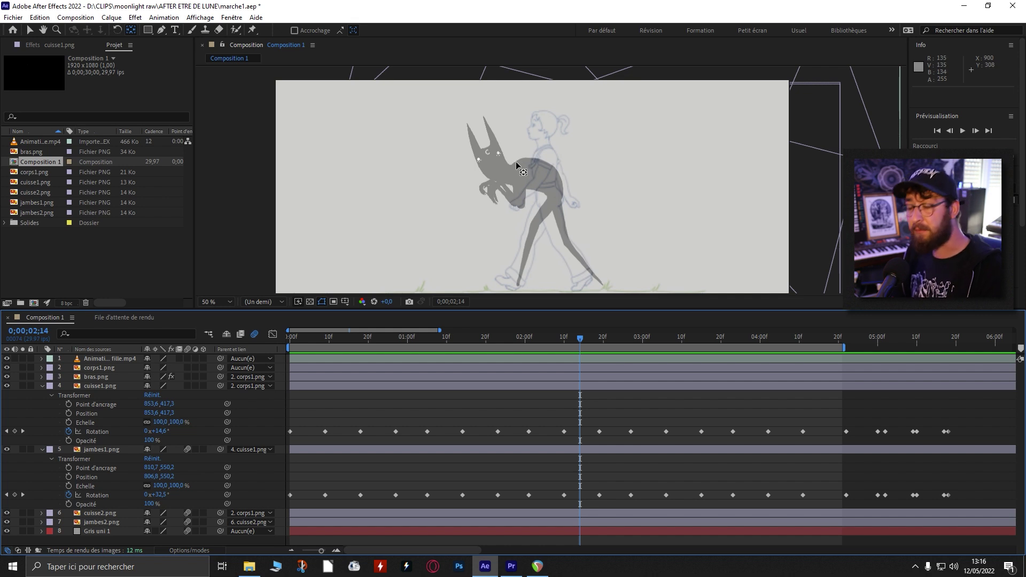
drag(576, 342, 497, 342)
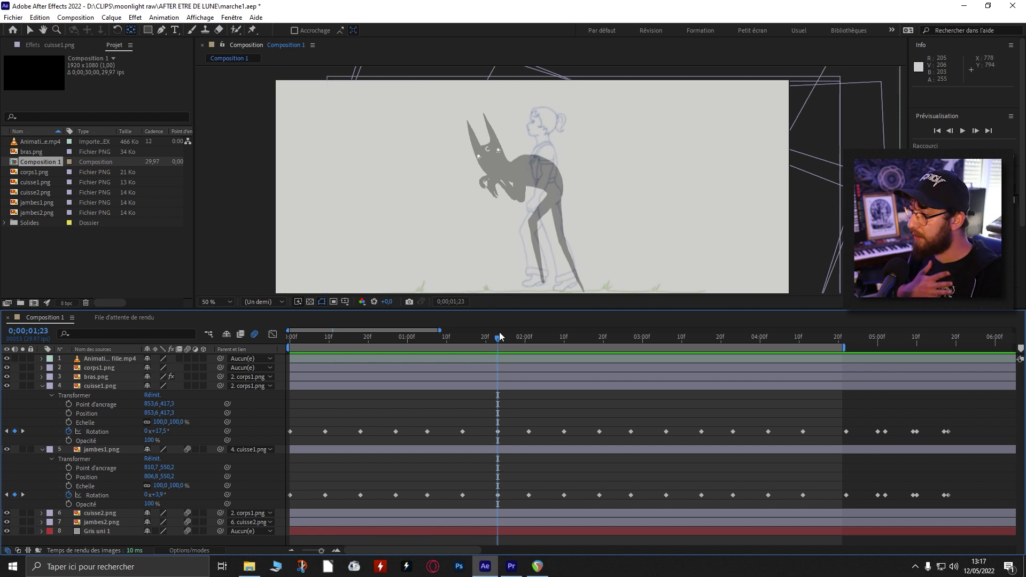
drag(496, 346, 630, 343)
mouse_move(322, 341)
mouse_down()
mouse_move(803, 344)
mouse_move(312, 357)
mouse_up()
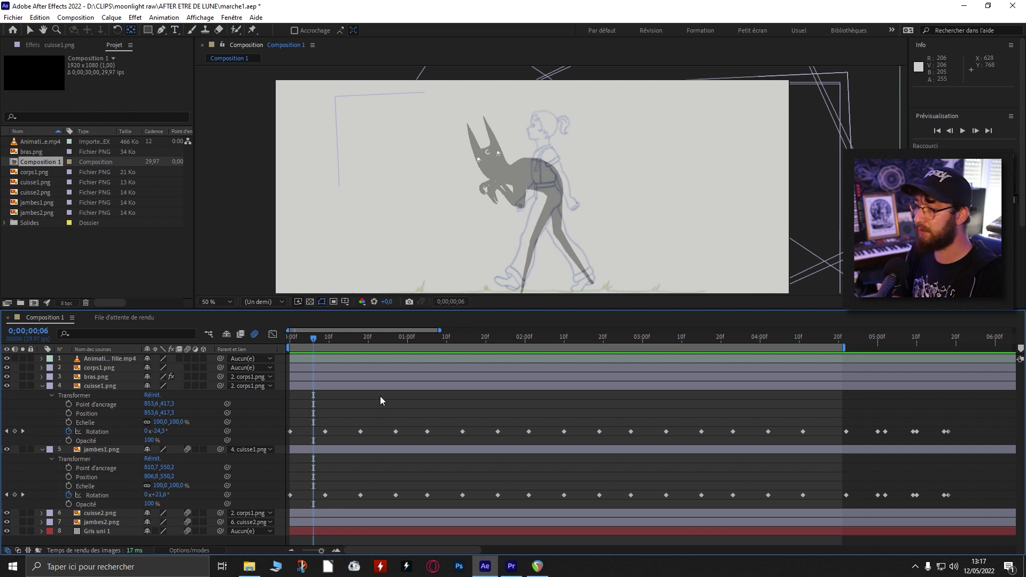
key(space)
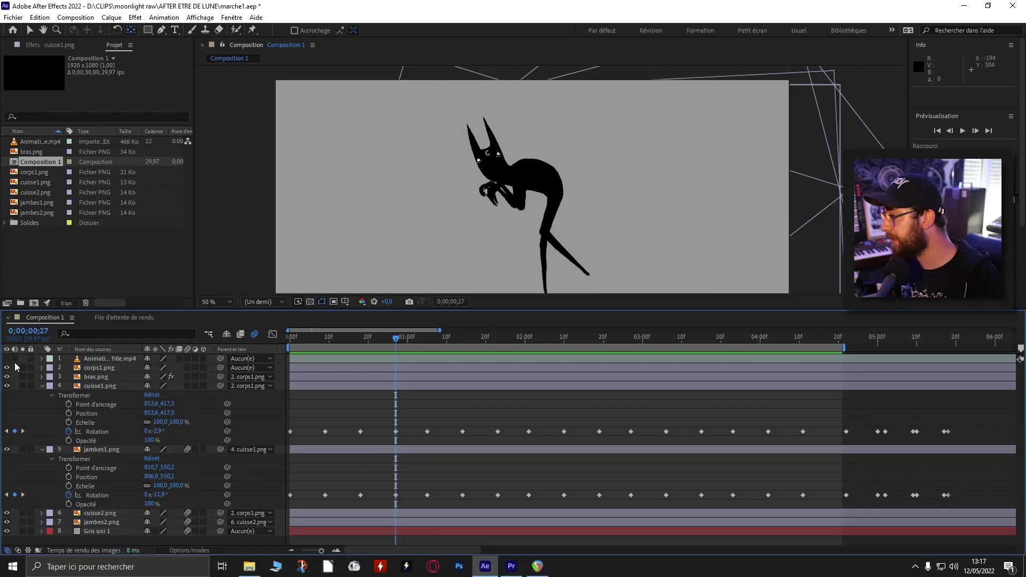
- Hide the grey solid background layer and add Composition 1 to the render queue
click(42, 385)
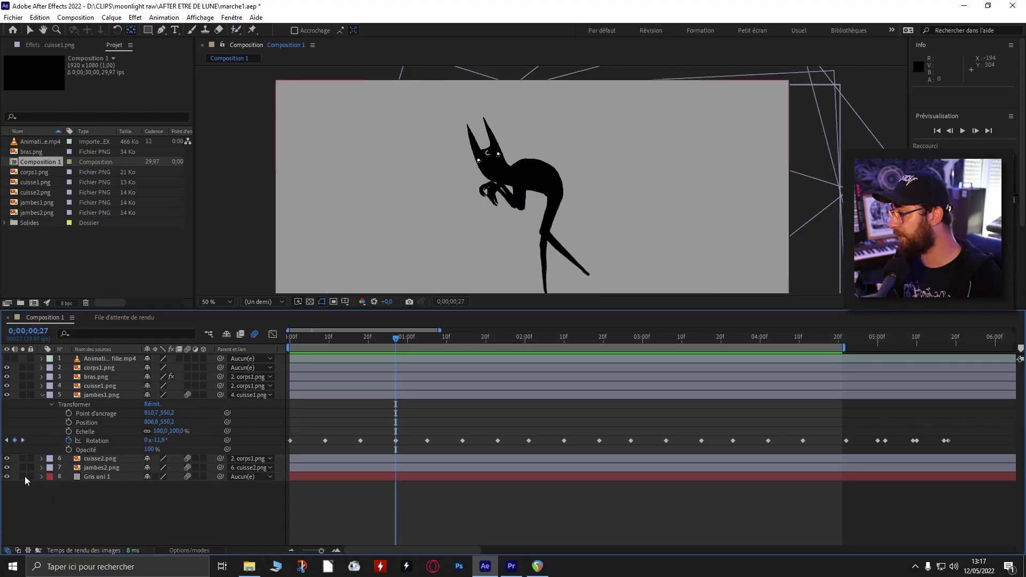
click(7, 476)
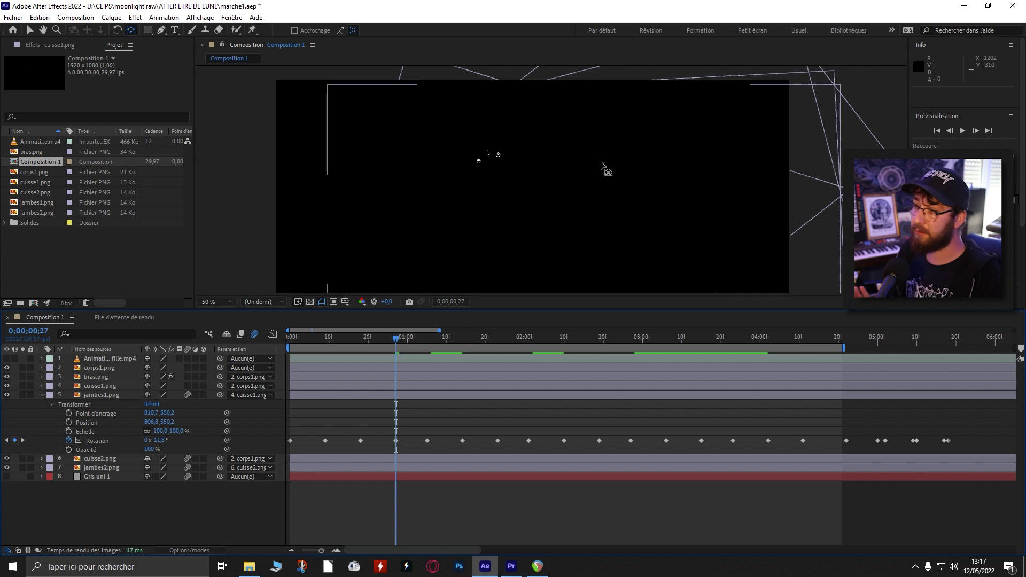
click(13, 18)
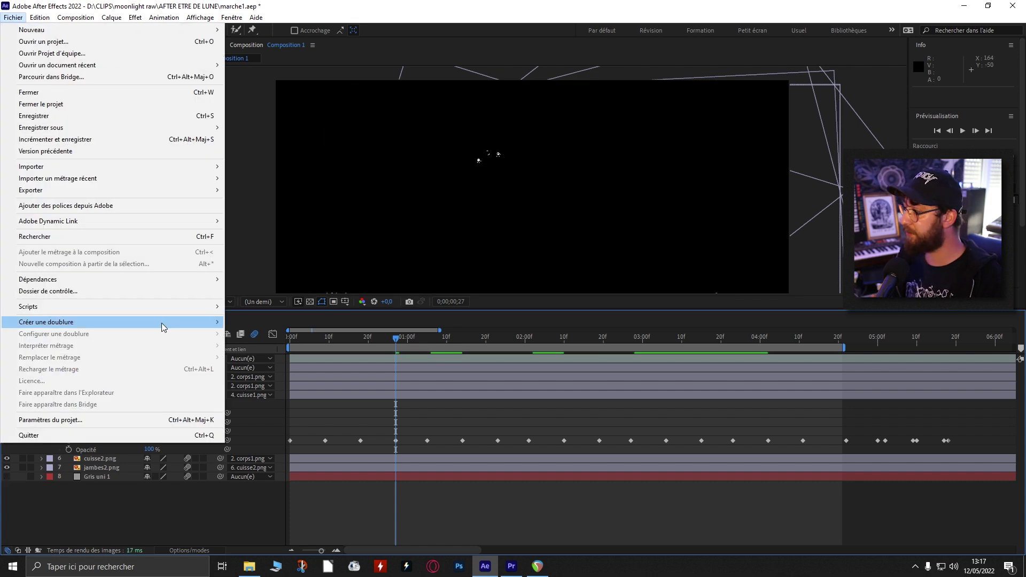
mouse_move(144, 191)
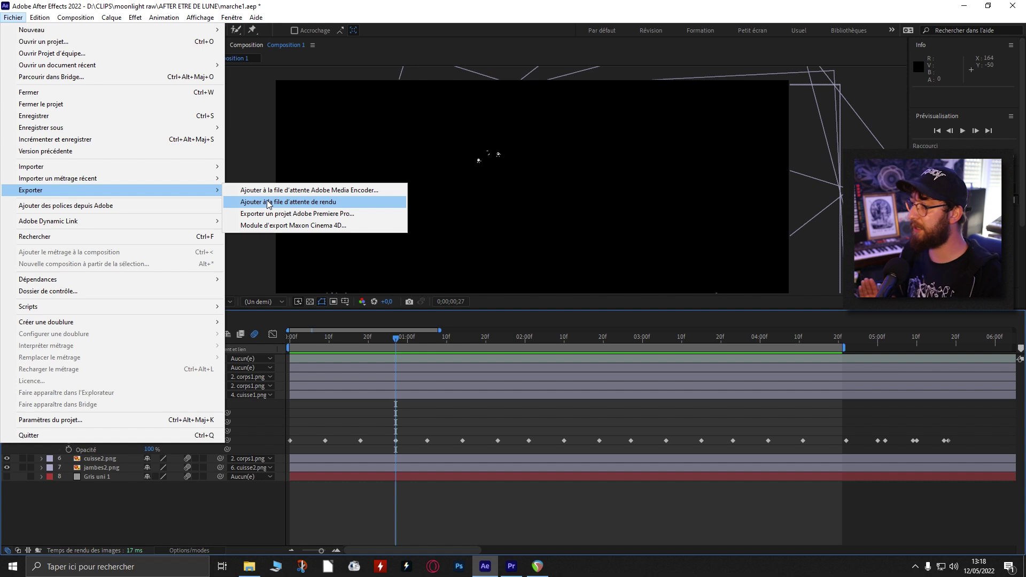
click(269, 203)
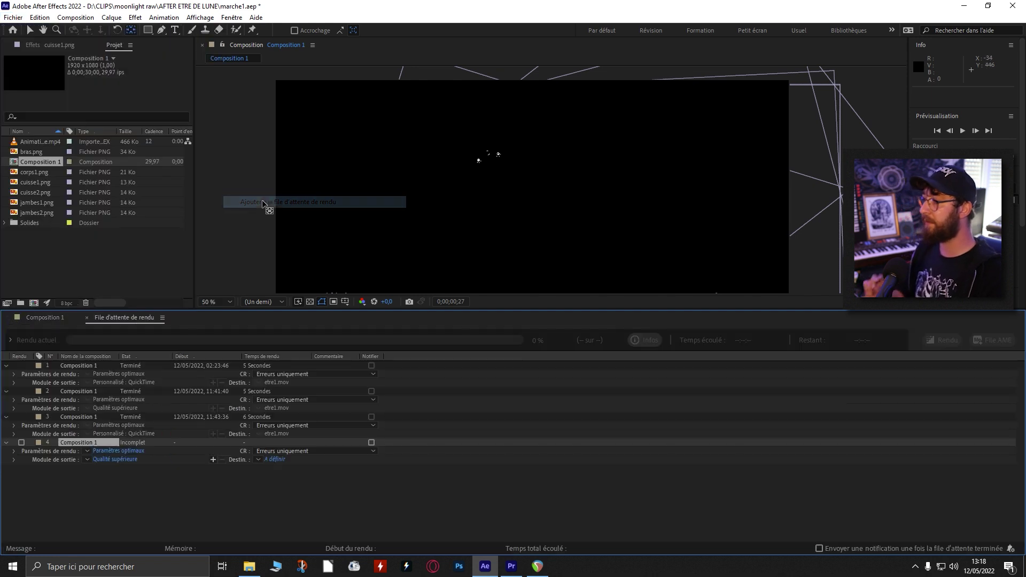
- Open the queued composition's output module settings and set the QuickTime video codec to Apple ProRes 4444
click(119, 460)
drag(454, 98, 689, 93)
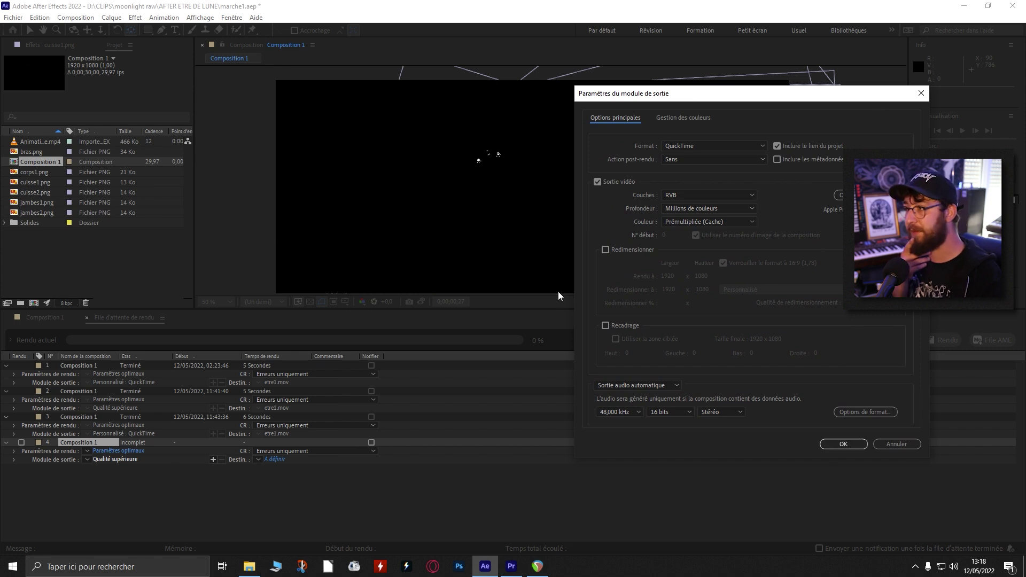
click(727, 196)
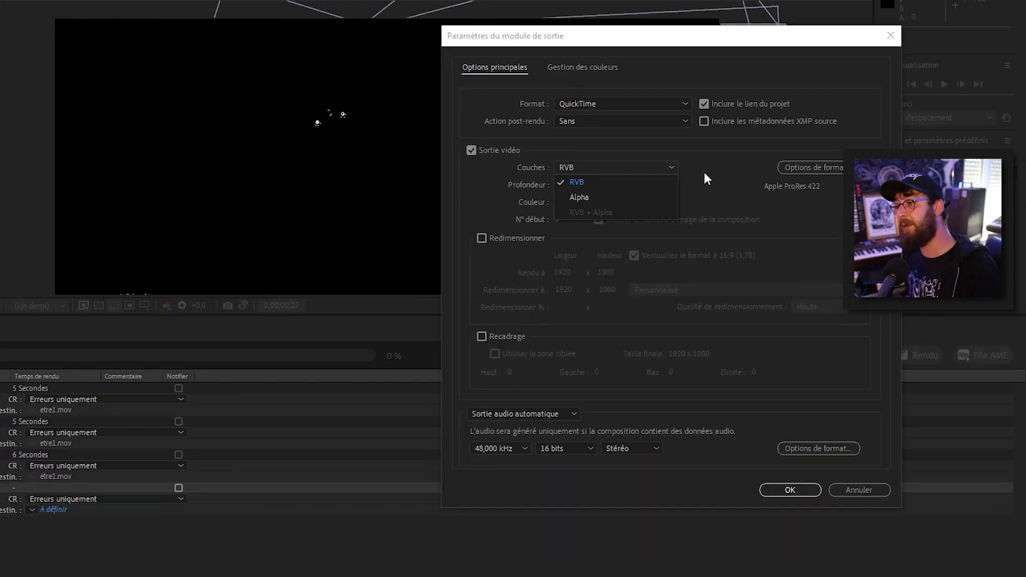
click(775, 201)
click(705, 102)
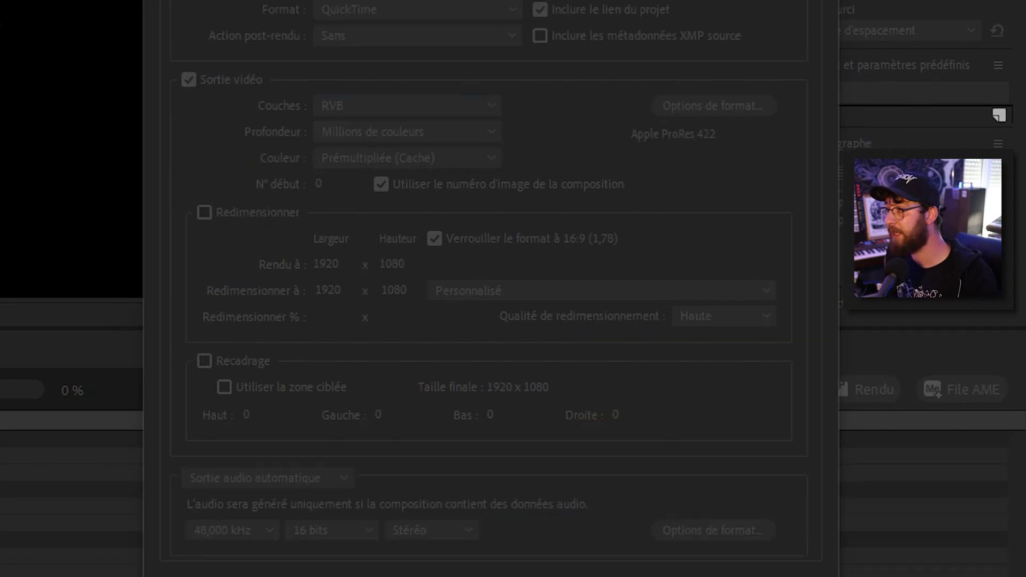
click(0, 0)
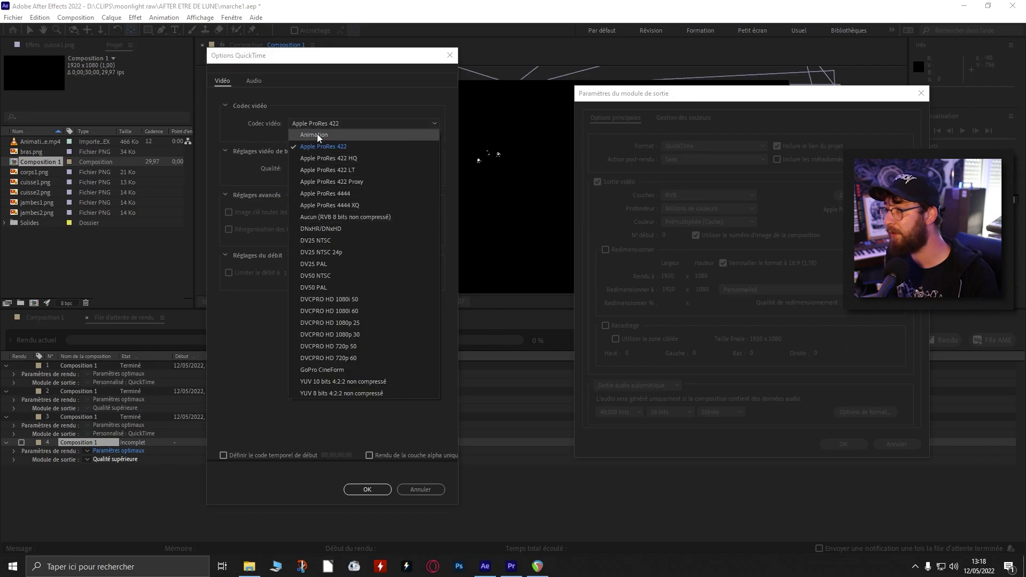
click(323, 193)
click(361, 490)
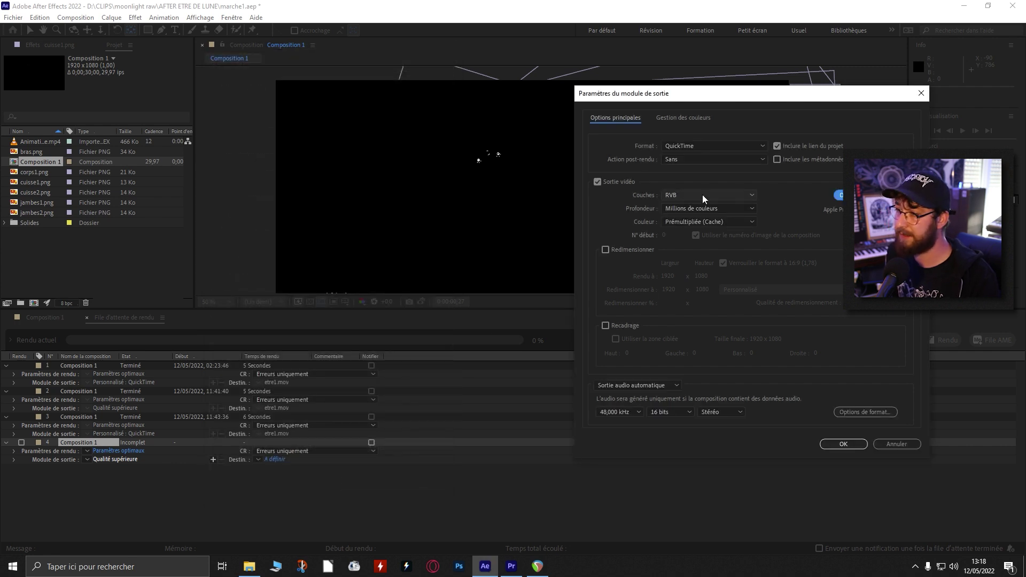
- Try RVB + Alpha as the output channels, accept the output module settings and open the render's file destination
click(704, 196)
click(725, 234)
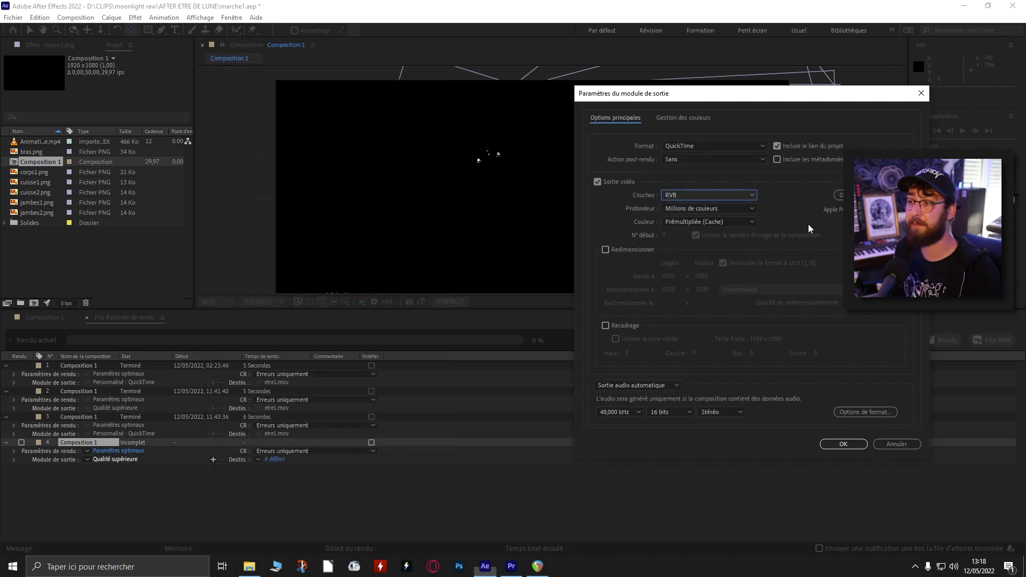
key(Return)
click(274, 459)
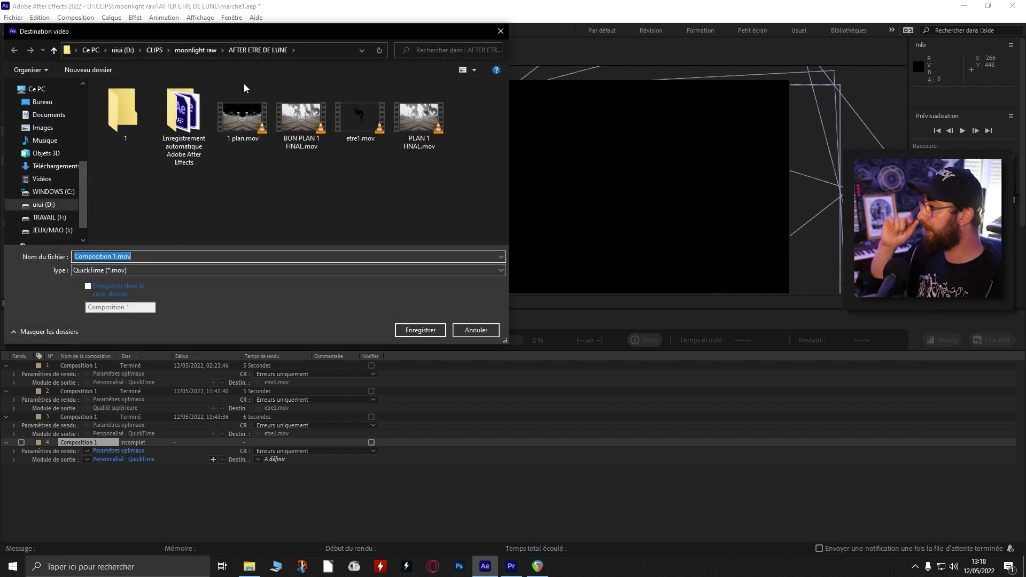
- Switch to Premiere Pro and scrub through Séquence 01 to examine the creatures composited over the station footage
key(alt+Tab)
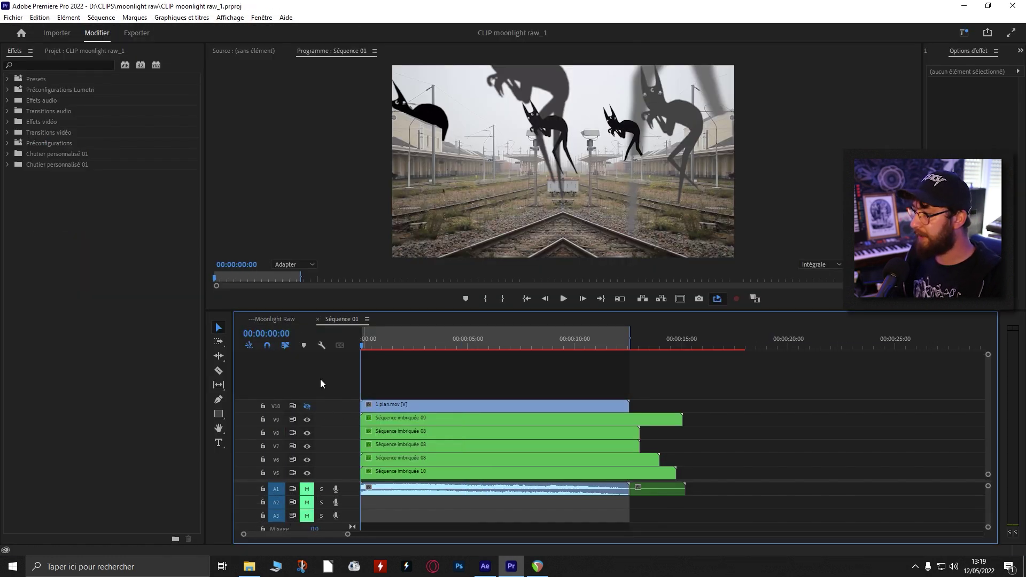
drag(385, 338, 575, 342)
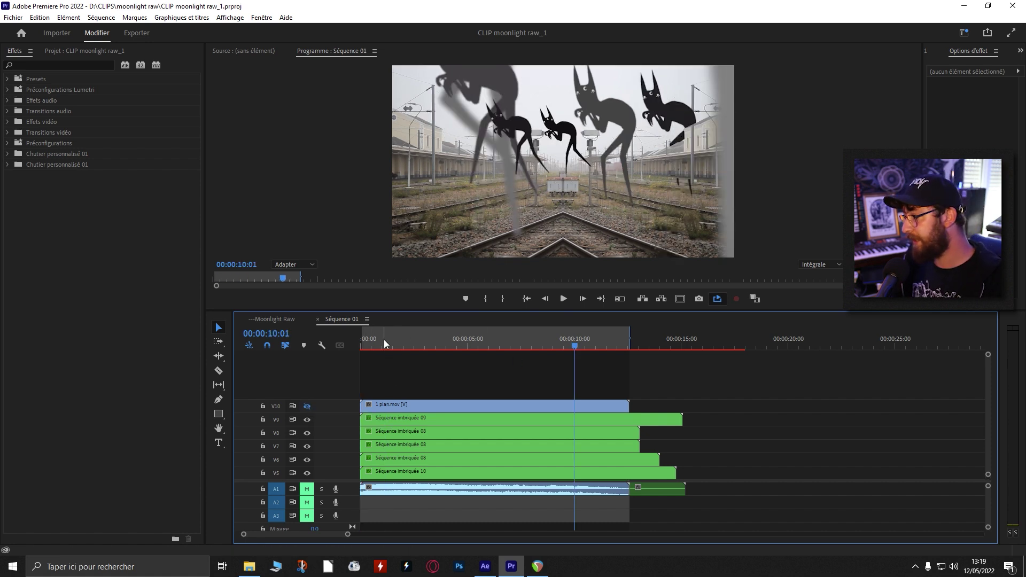
scroll(427, 438, down, 4)
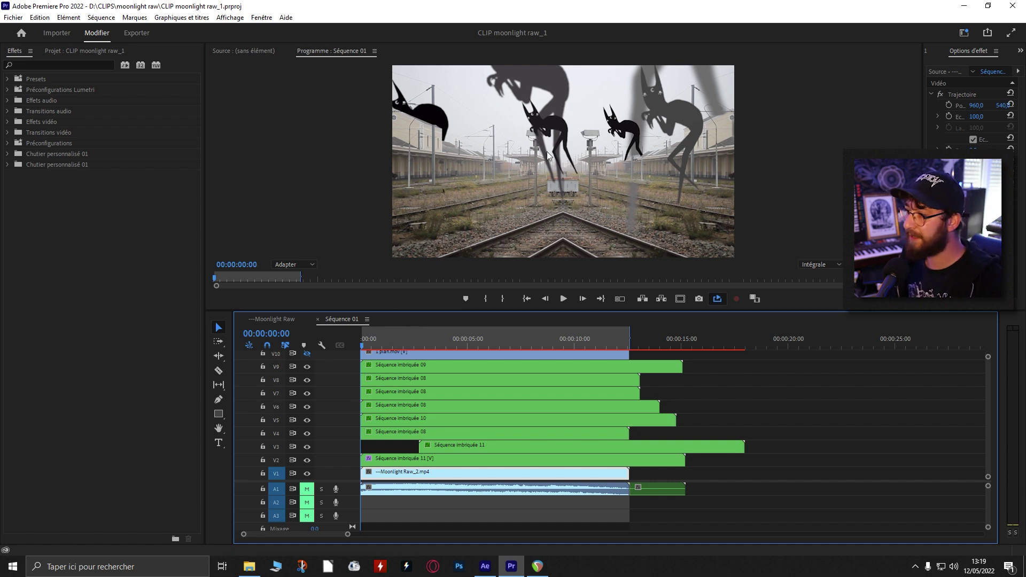
- Try rotating the Séquence imbriquée 08 clip on track V6 by 3°
click(464, 406)
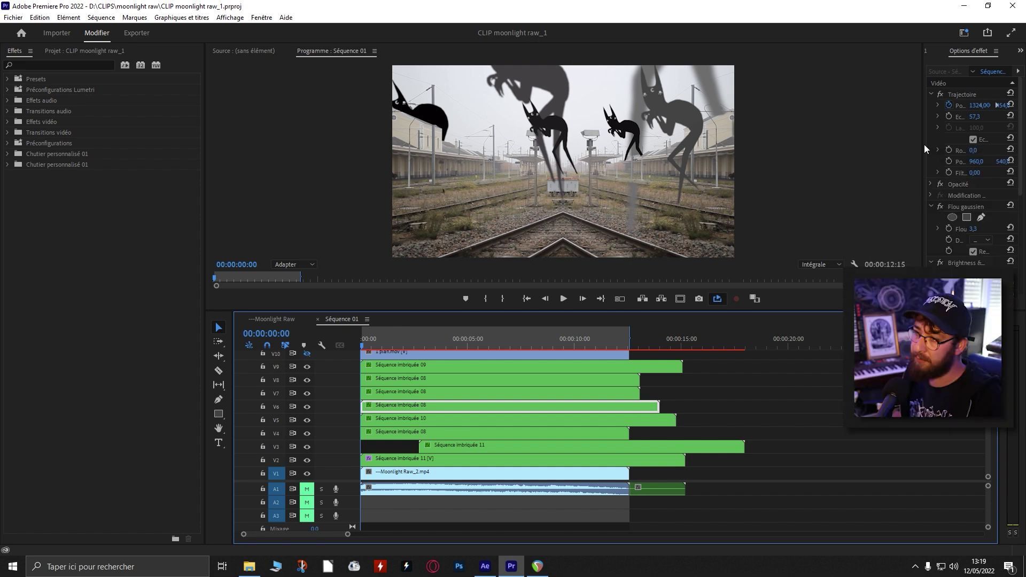
drag(921, 153, 865, 150)
drag(783, 154, 769, 155)
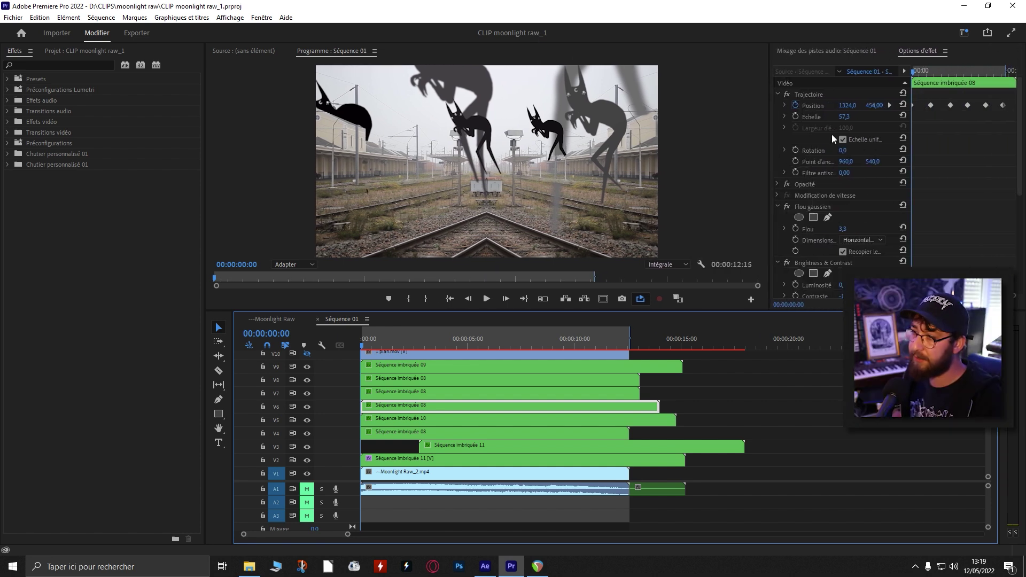
drag(843, 154, 851, 151)
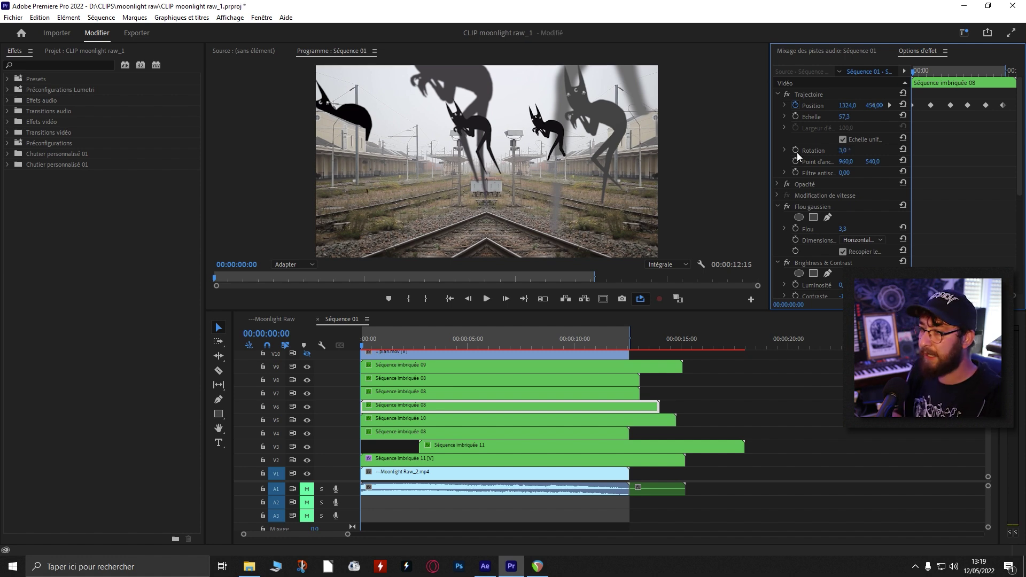
key(ctrl+z)
- Try adjusting the contrast in the V6 clip's Brightness & Contrast effect
scroll(845, 156, down, 2)
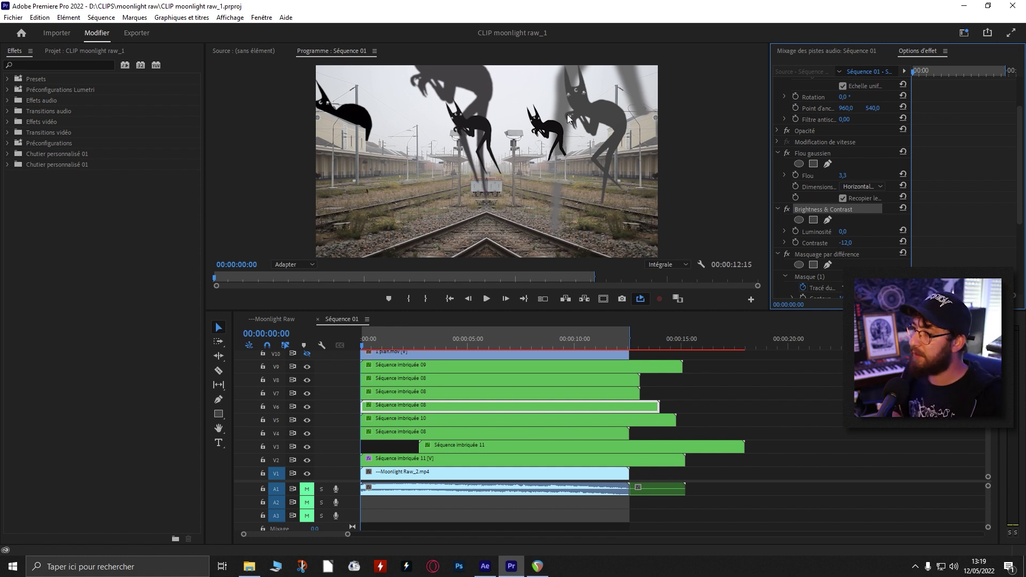
mouse_move(845, 243)
mouse_down()
mouse_move(820, 243)
mouse_move(845, 243)
mouse_up()
key(ctrl+z)
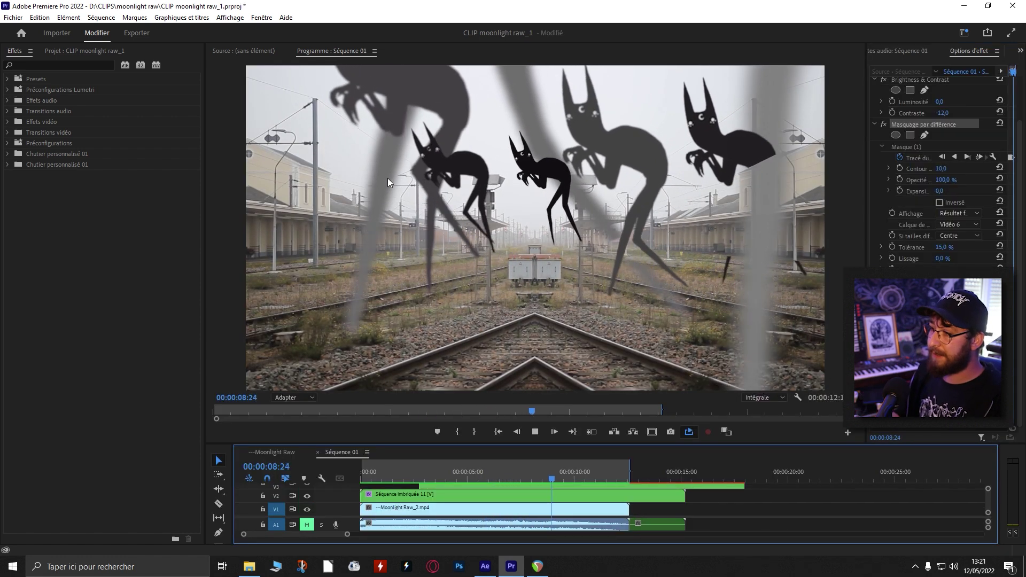
- Play back Séquence 01 to review the walking creatures and enlarge the timeline to show its video tracks
key(space)
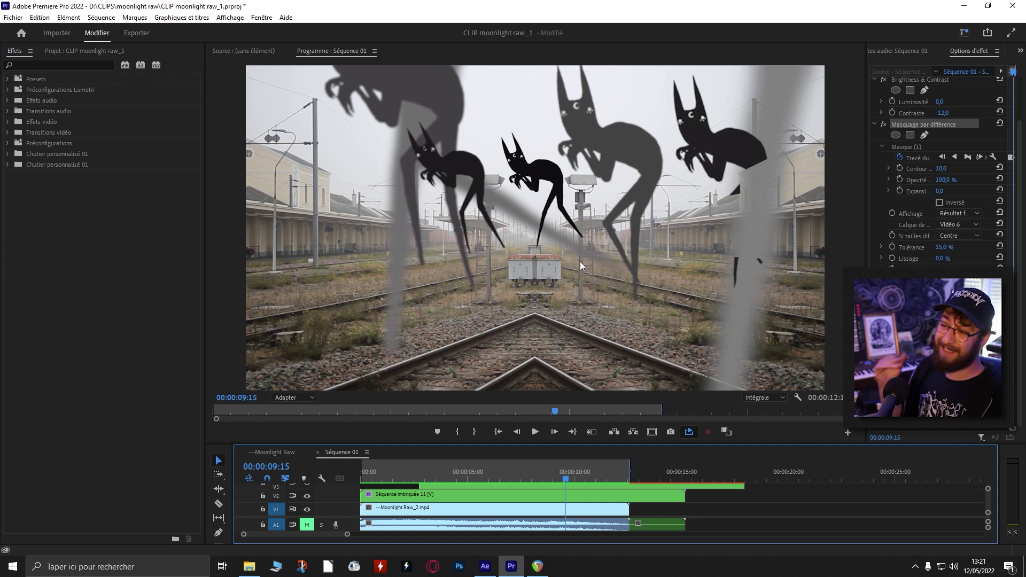
key(space)
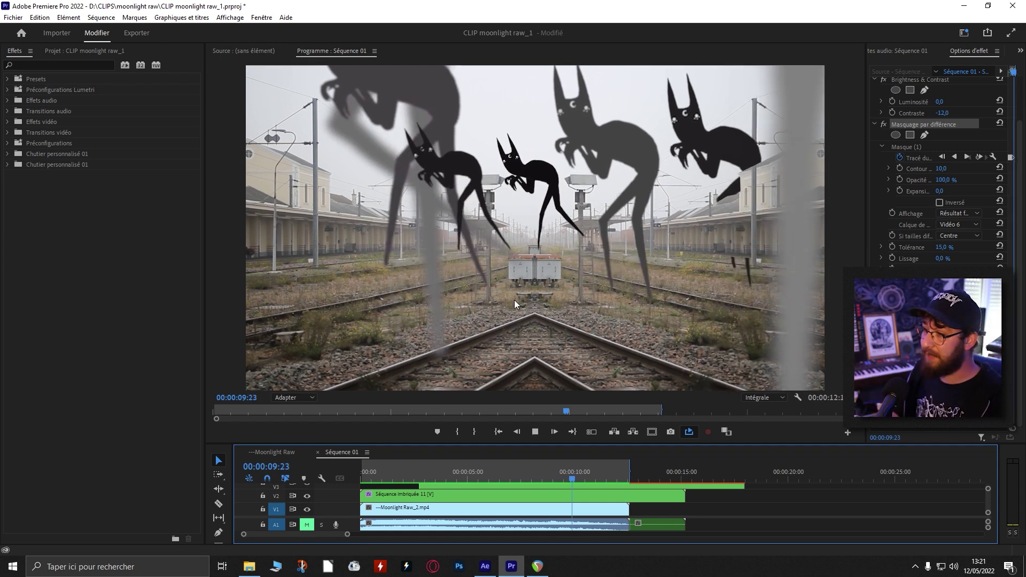
key(space)
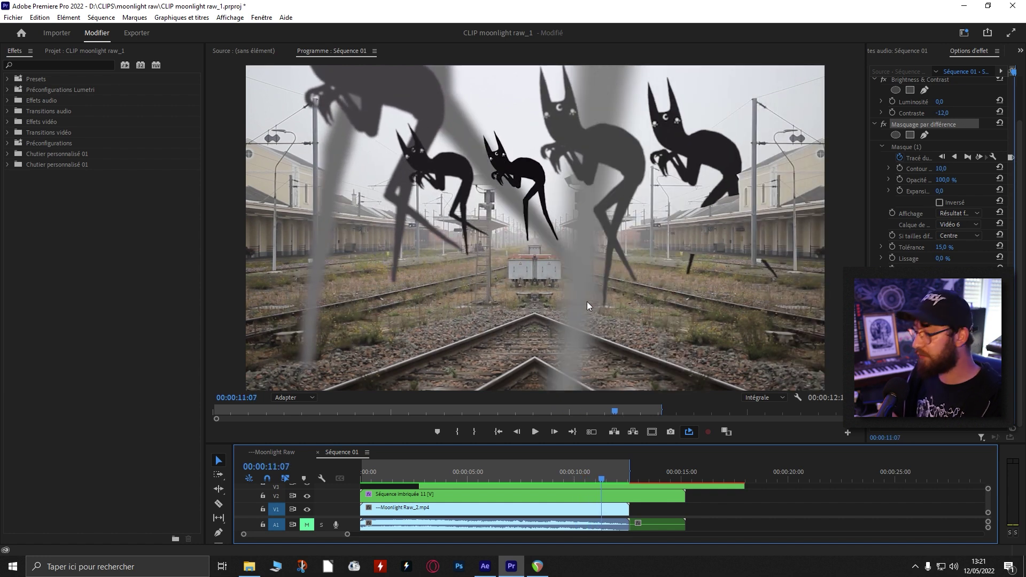
drag(496, 444, 501, 356)
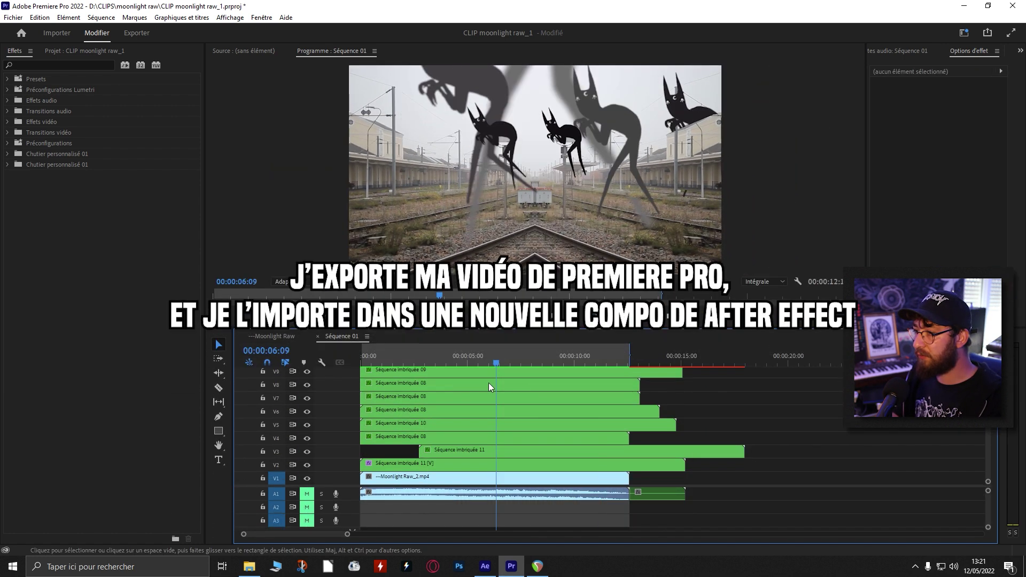
- Switch to After Effects and scrub through the Moonlight Raw_2 composition, returning to its start
click(485, 566)
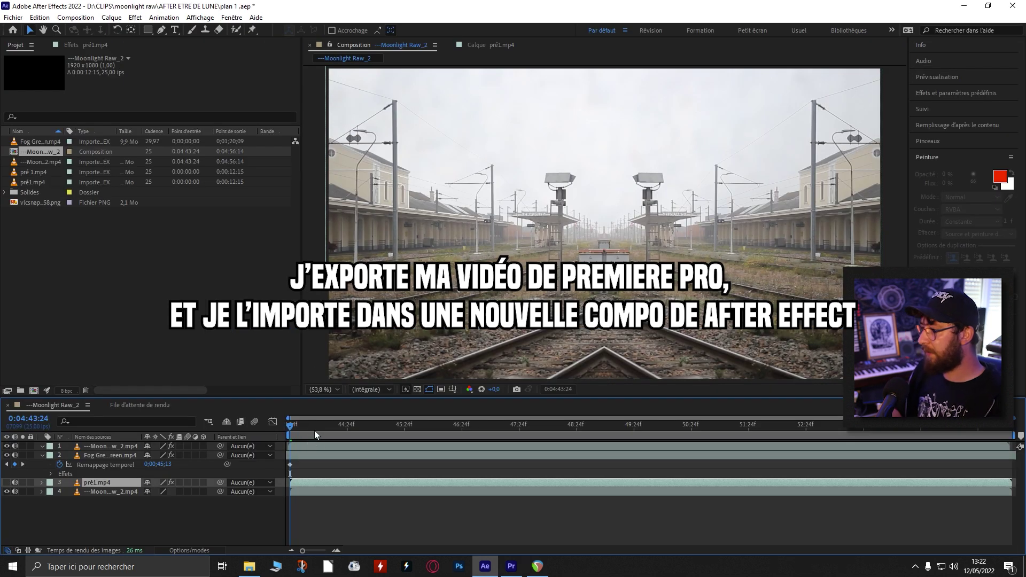
drag(282, 426, 685, 424)
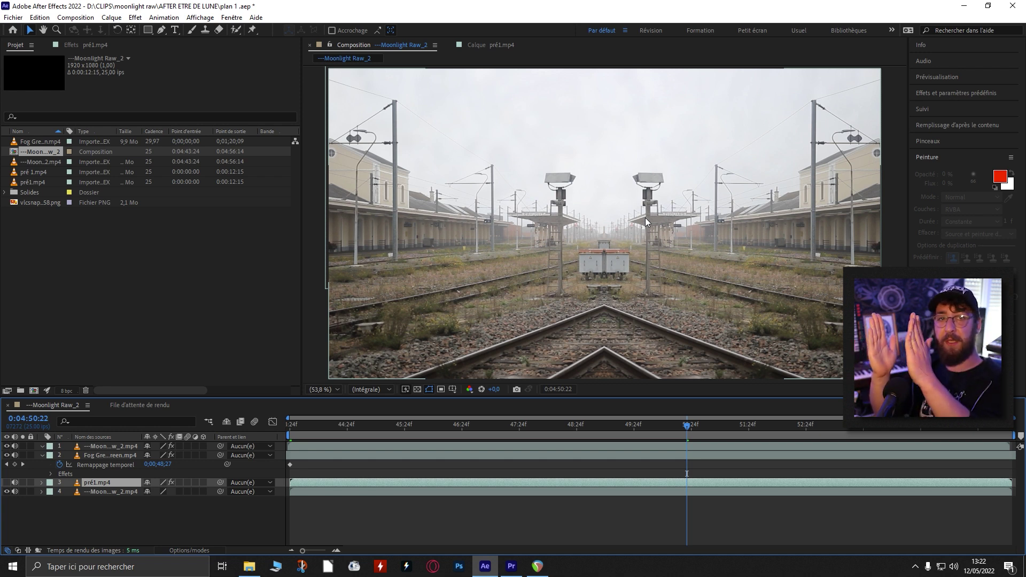
key(Home)
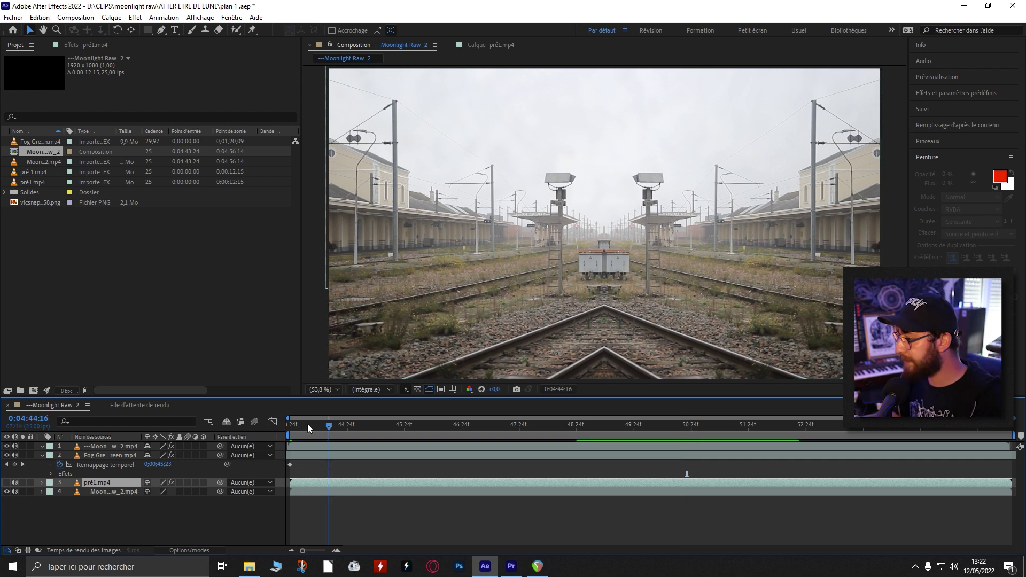
- Compare the two Moonlight Raw_2.mp4 layers and examine the keying effects applied to the upper one
click(101, 490)
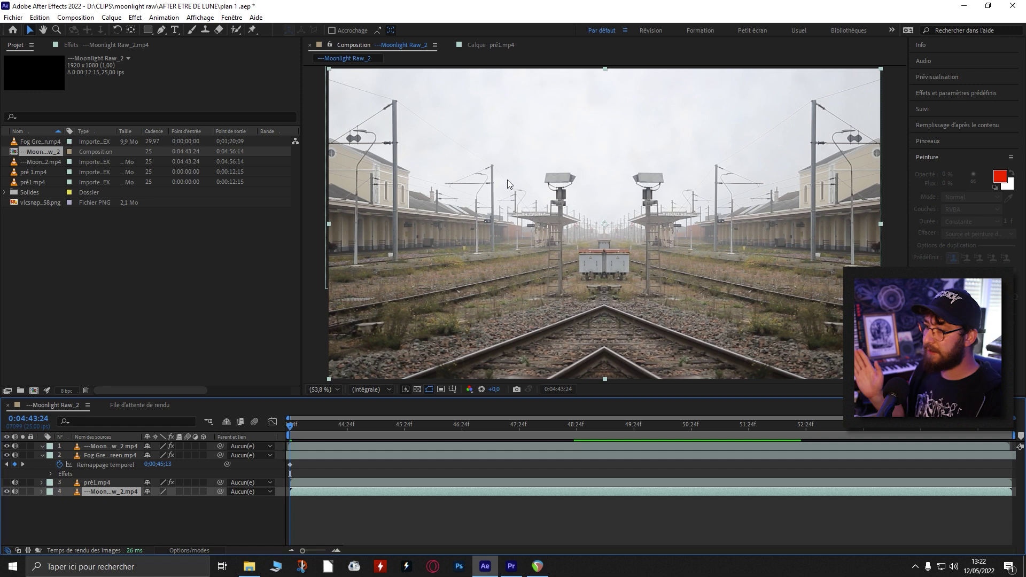
click(97, 446)
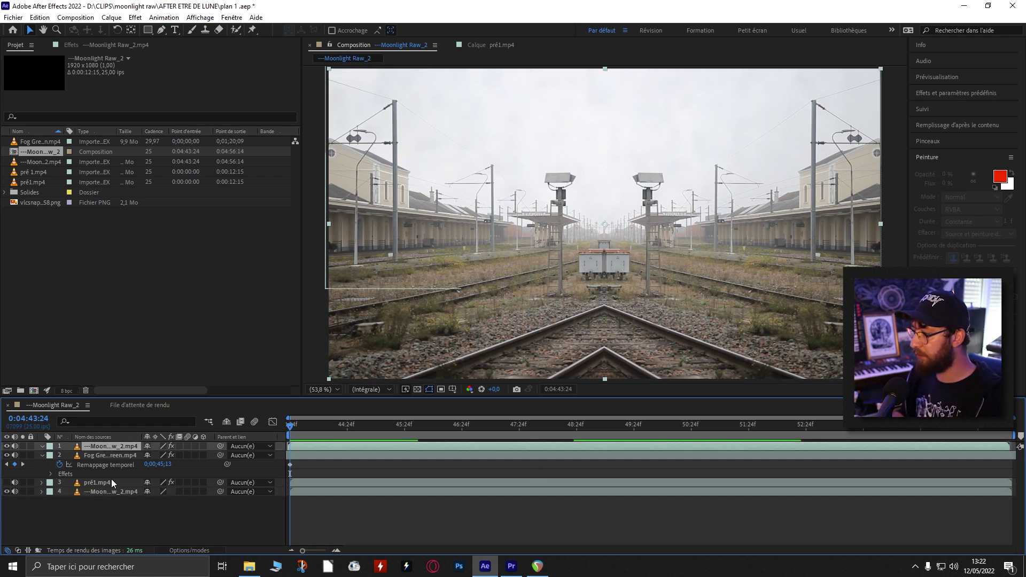
click(91, 44)
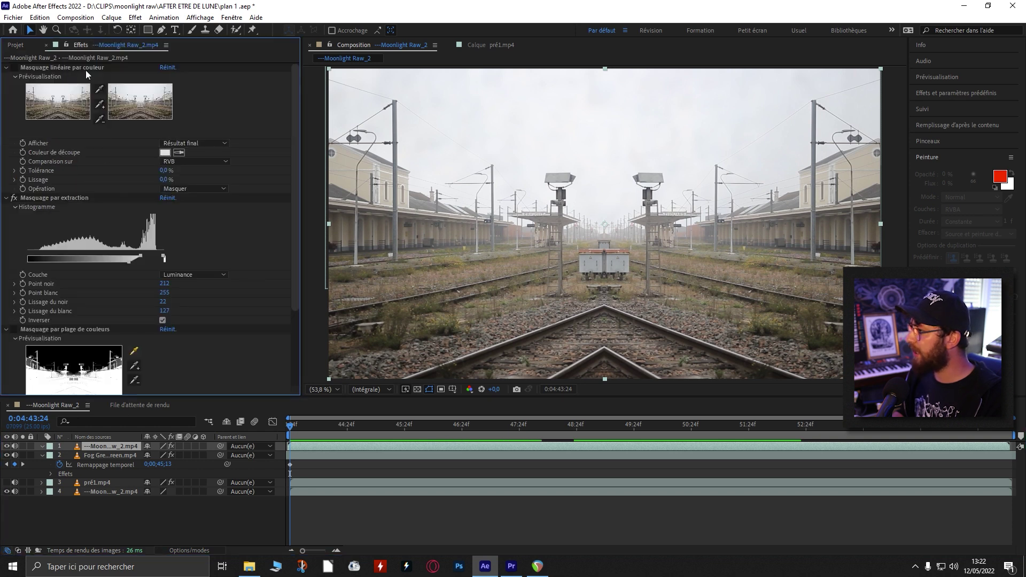
scroll(68, 289, down, 2)
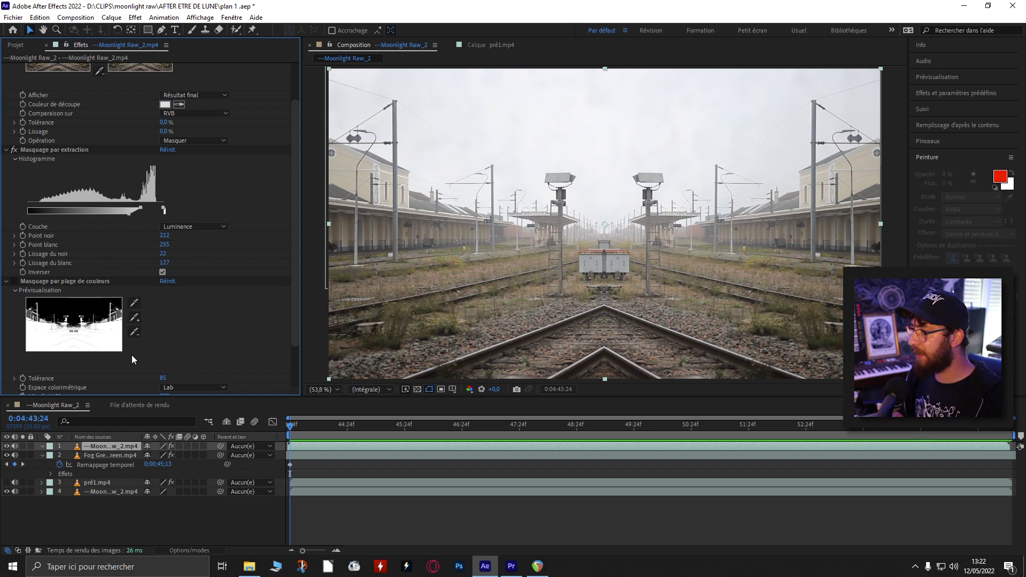
- Preview the keyed upper footage with the bottom footage and fog layers hidden, and show both layers again
click(6, 491)
key(space)
key(XF86AudioMute)
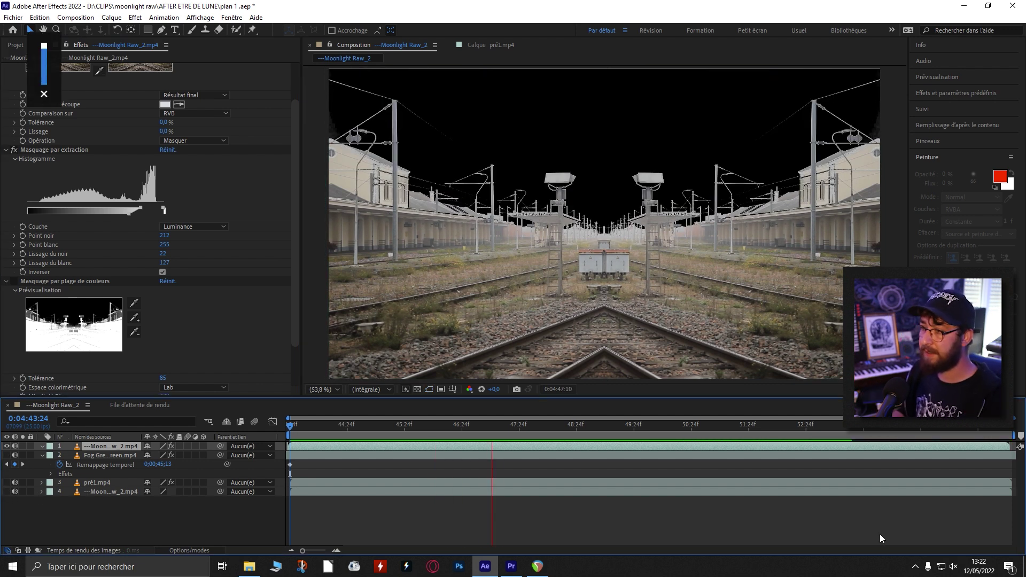
key(space)
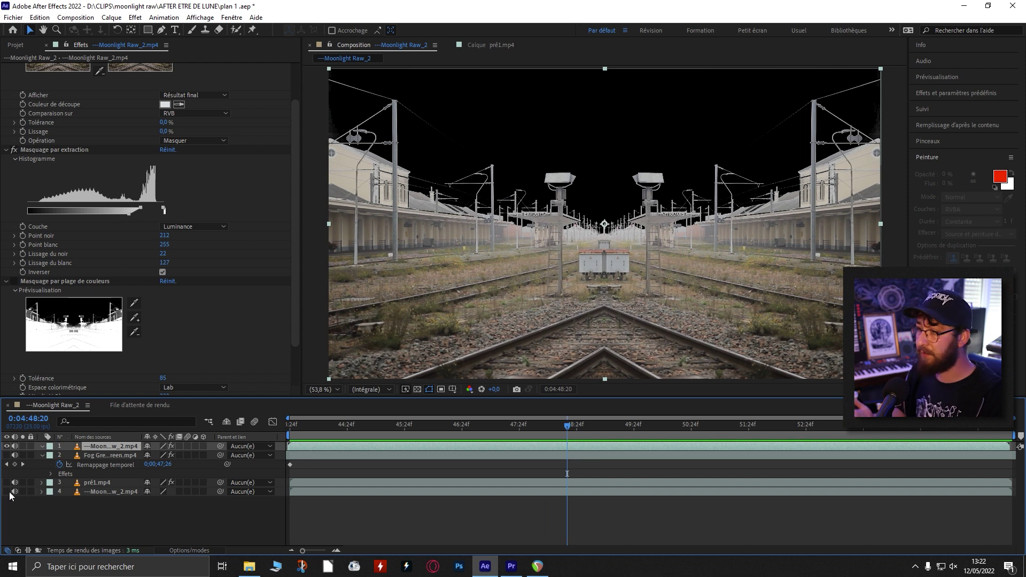
drag(8, 492, 7, 483)
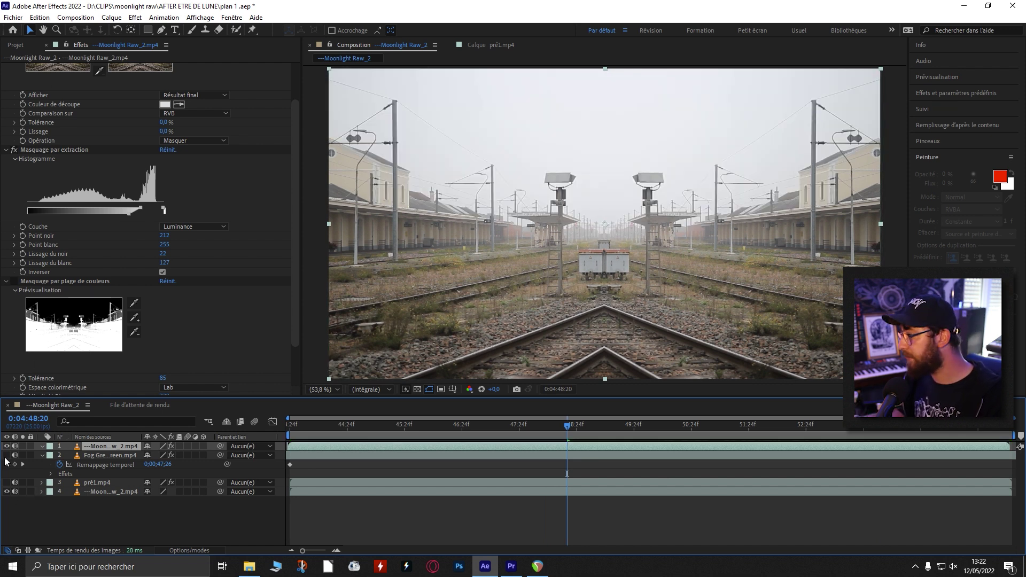
click(6, 455)
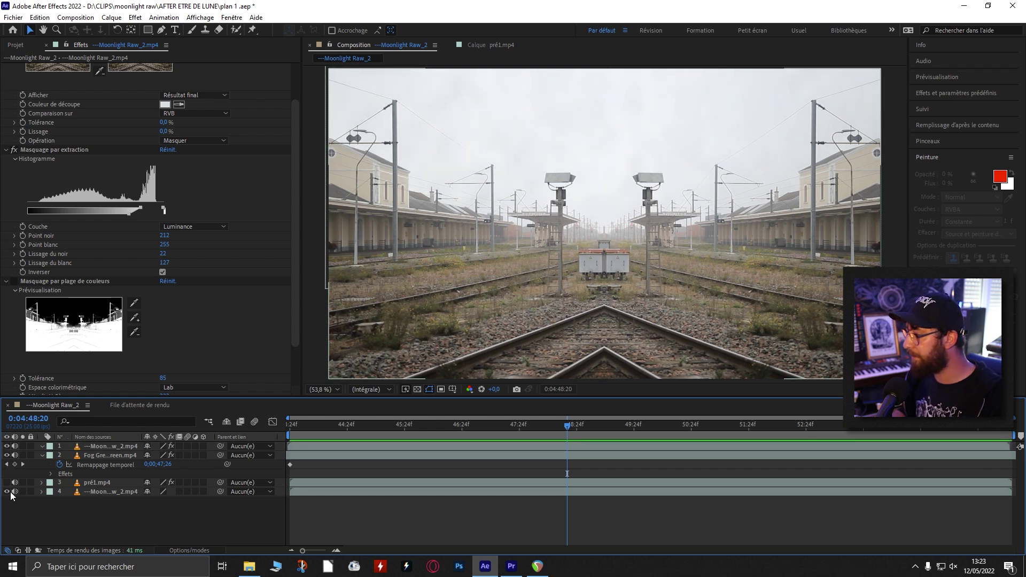
- Hide the bottom footage layer and preview the keyed station with the fog behind it, scrubbing back near the start
click(7, 491)
click(297, 427)
key(space)
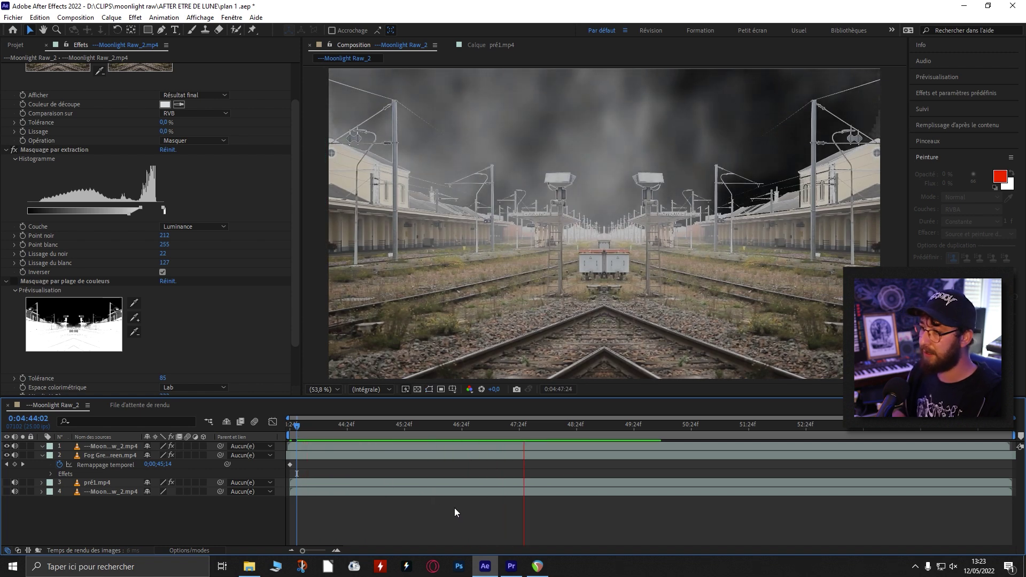
key(space)
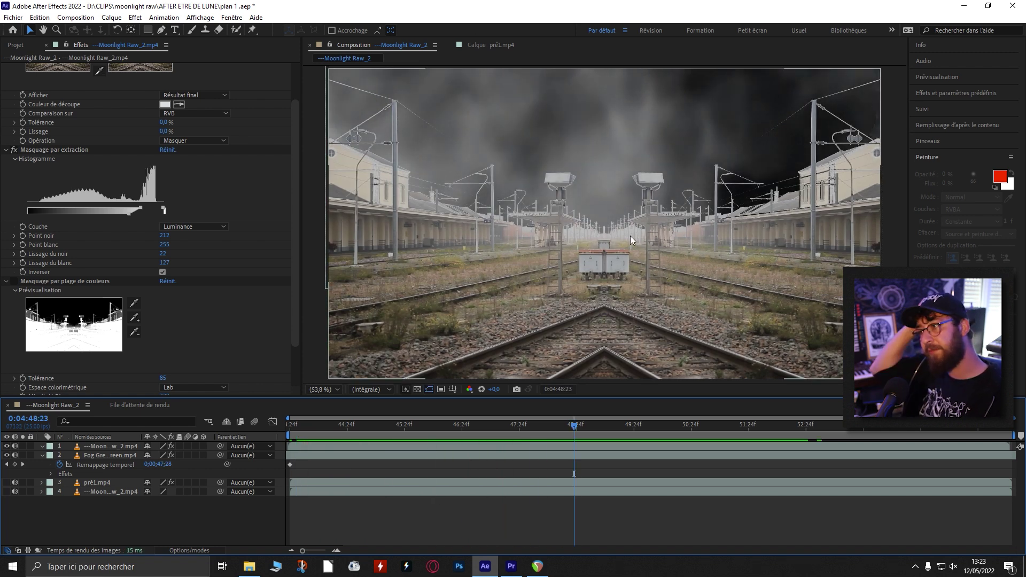
drag(574, 425, 776, 422)
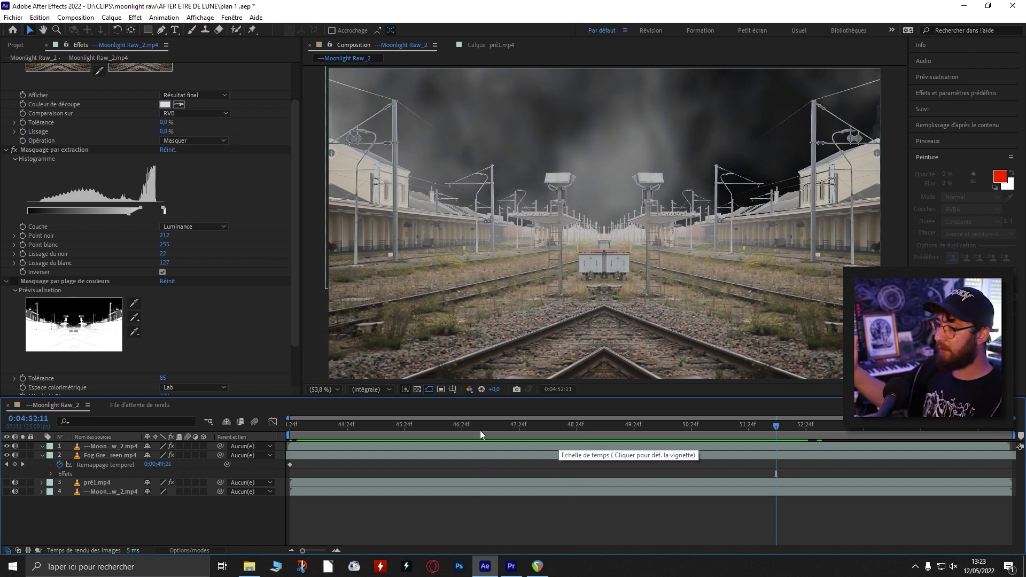
drag(456, 432, 340, 431)
- Hide the fog layer and examine the cutout edges of the keyed station at 100 % magnification on the composition's first frame
click(10, 455)
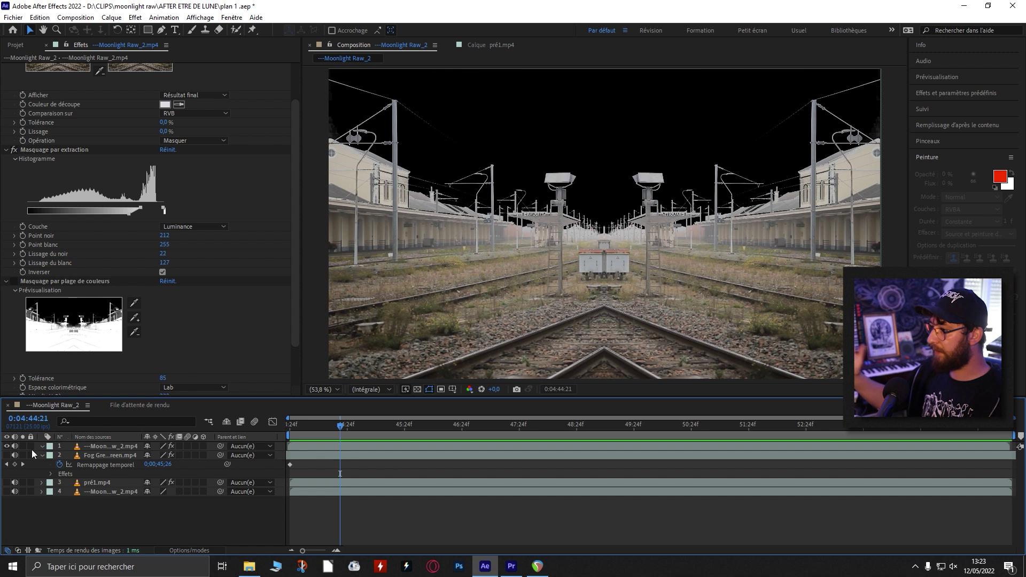
key(Home)
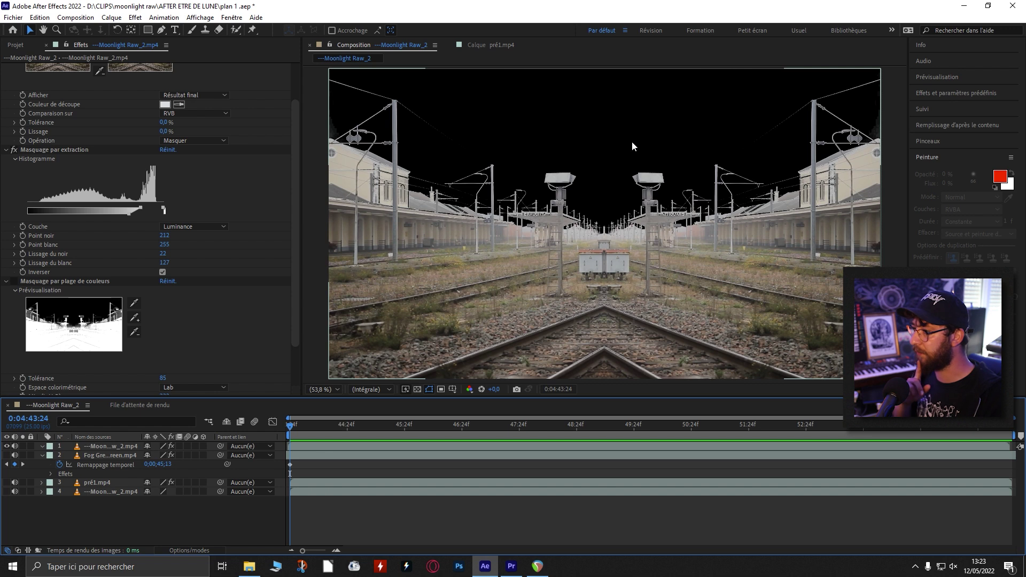
click(322, 390)
click(331, 305)
drag(859, 214, 693, 234)
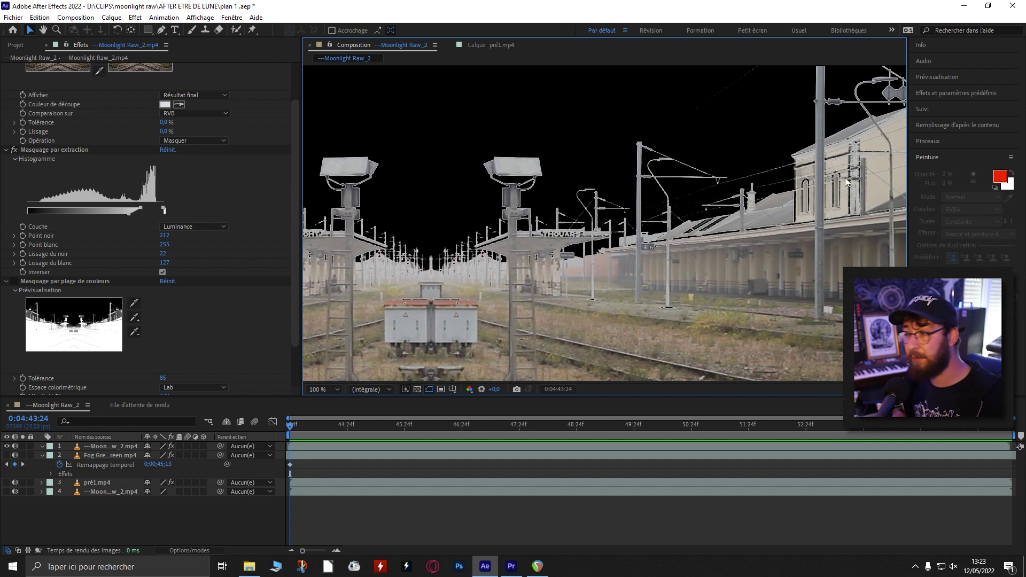
drag(844, 177, 707, 174)
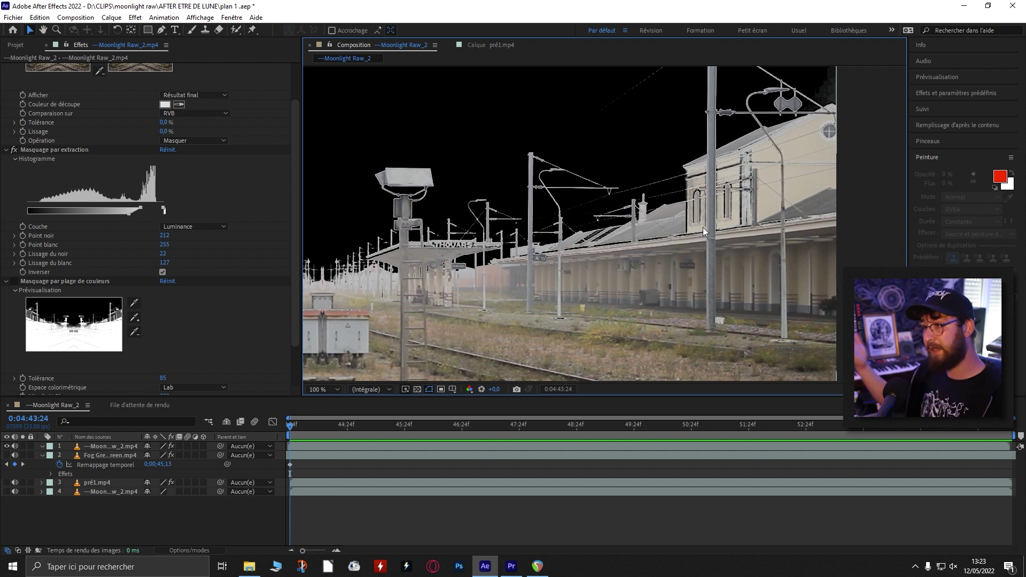
- Switch to Premiere Pro, play Séquence 01 from near its start and enlarge the timeline to show more video tracks
click(511, 566)
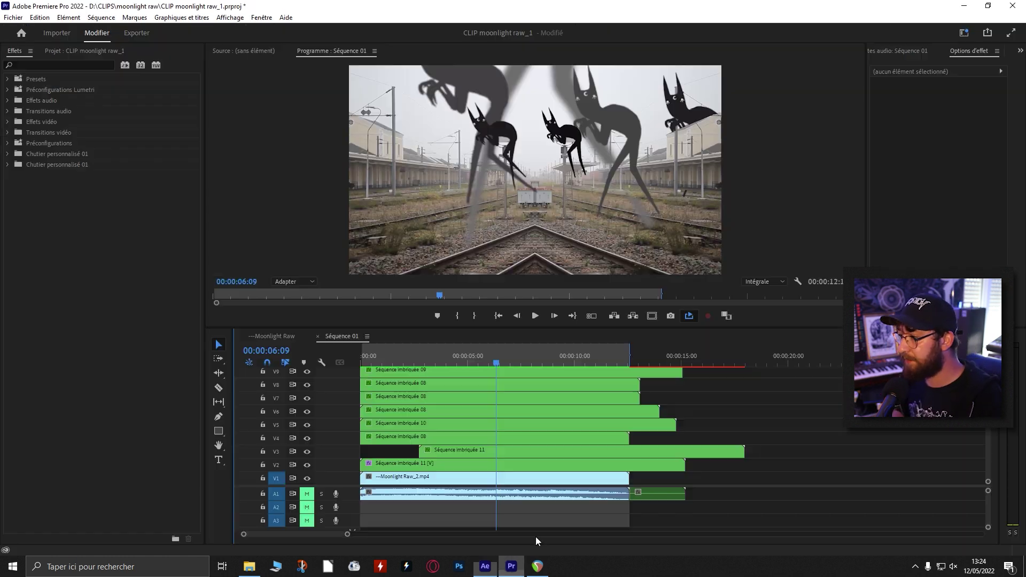
drag(506, 334, 384, 343)
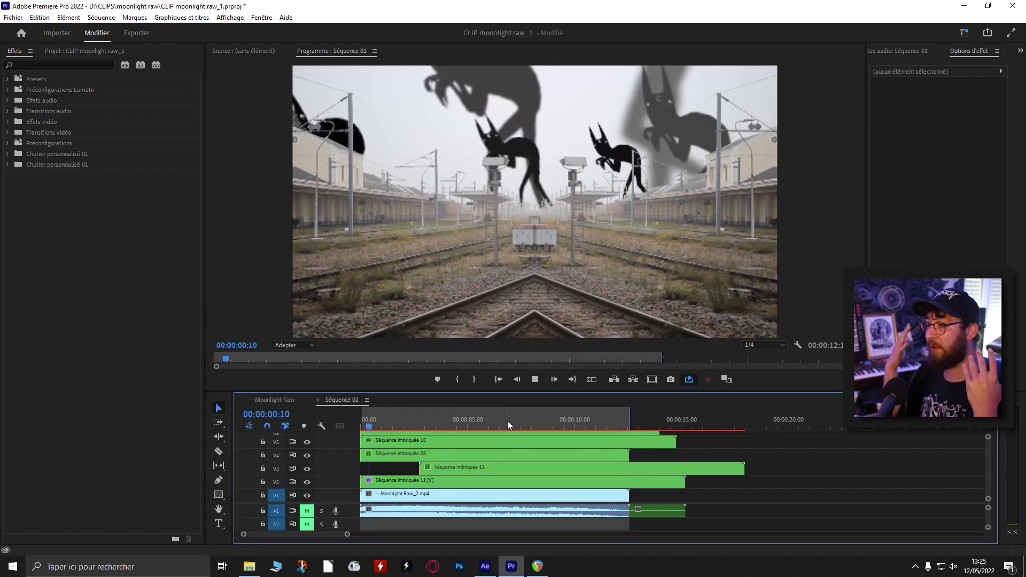
key(space)
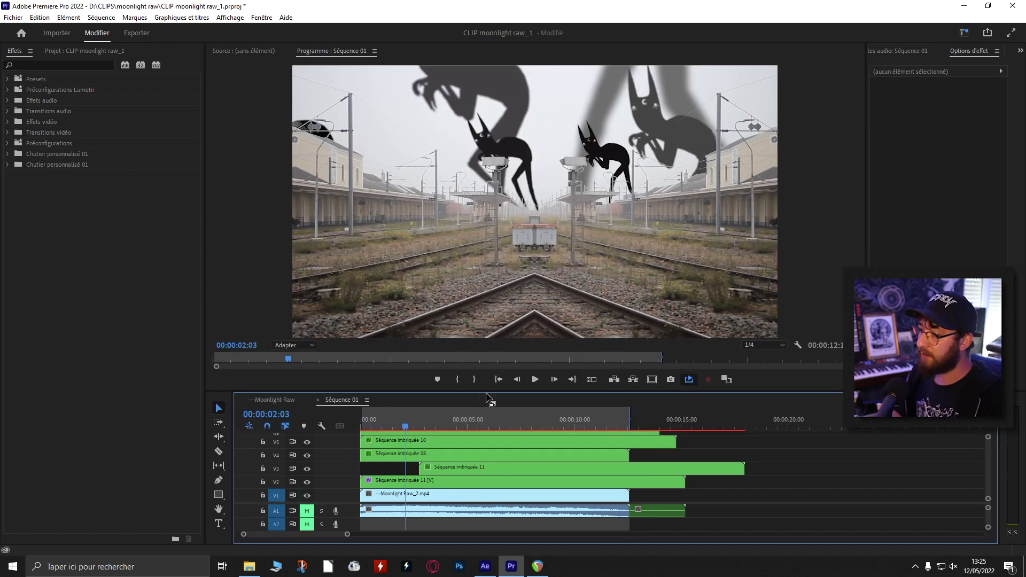
drag(486, 392, 483, 346)
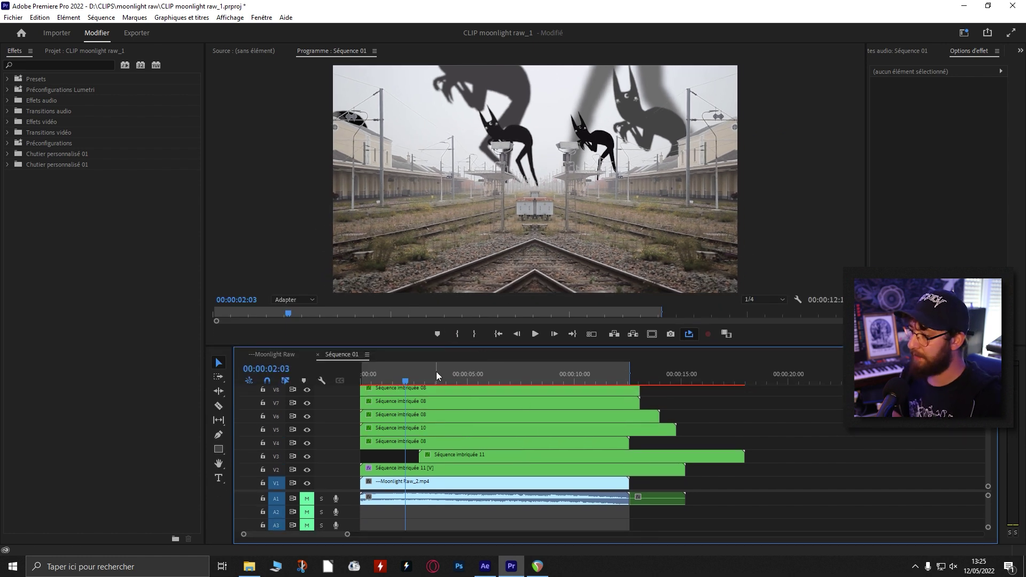
- Open Séquence imbriquée 10 from track V5 to examine its nested clips, then return to Séquence 01 and scrub through it
click(488, 374)
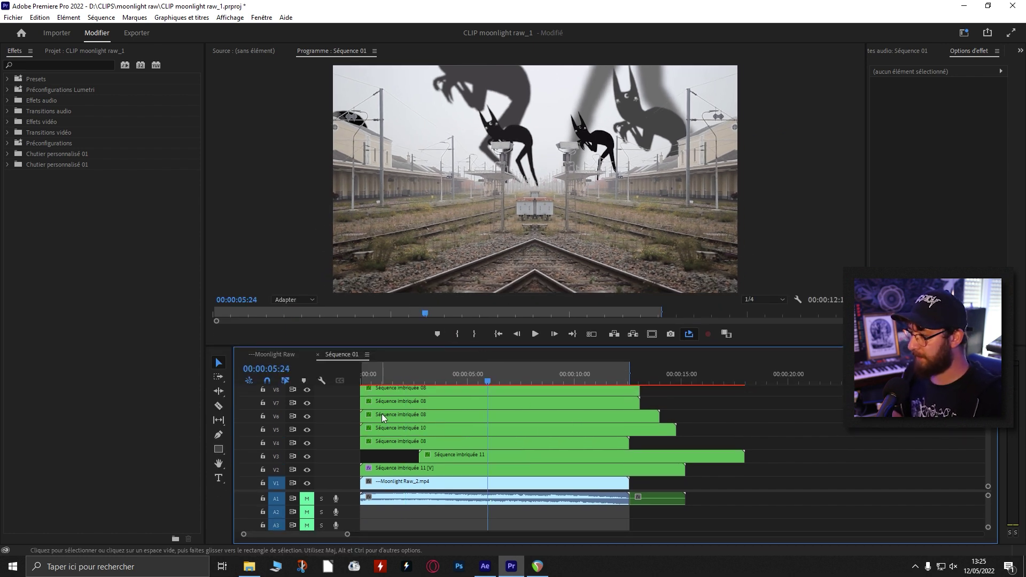
click(389, 431)
double_click(389, 429)
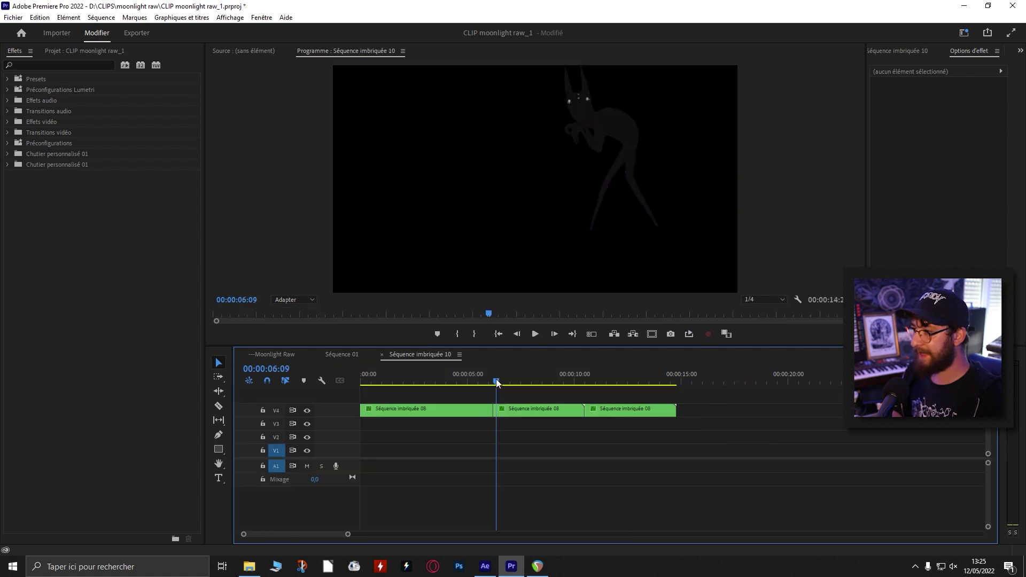
click(342, 354)
mouse_move(489, 377)
mouse_down()
mouse_move(466, 380)
mouse_move(474, 381)
mouse_up()
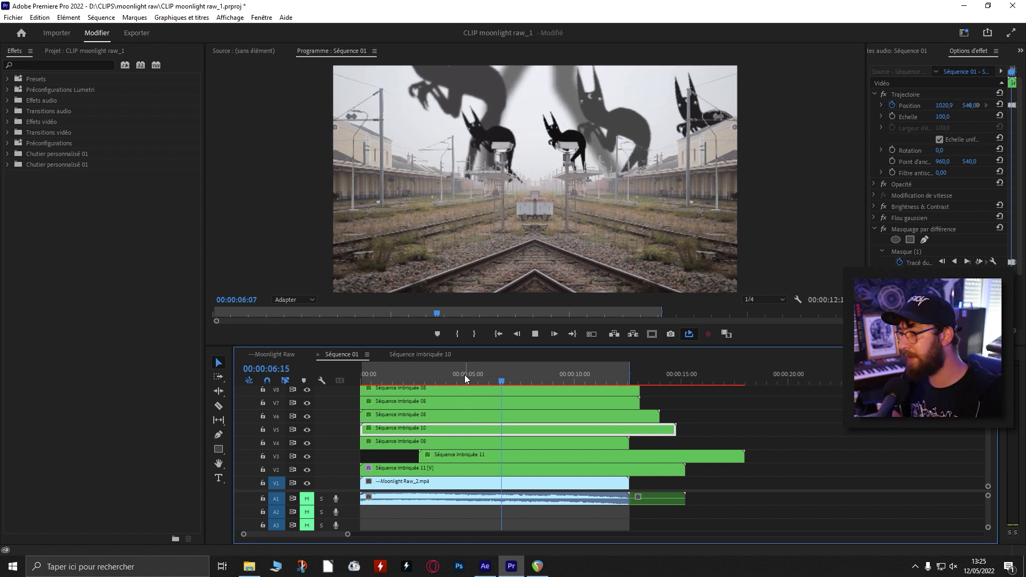
- Select the Séquence imbriquée 10 clip on V5, play its walking creature without position animation and return to the sequence start
click(432, 434)
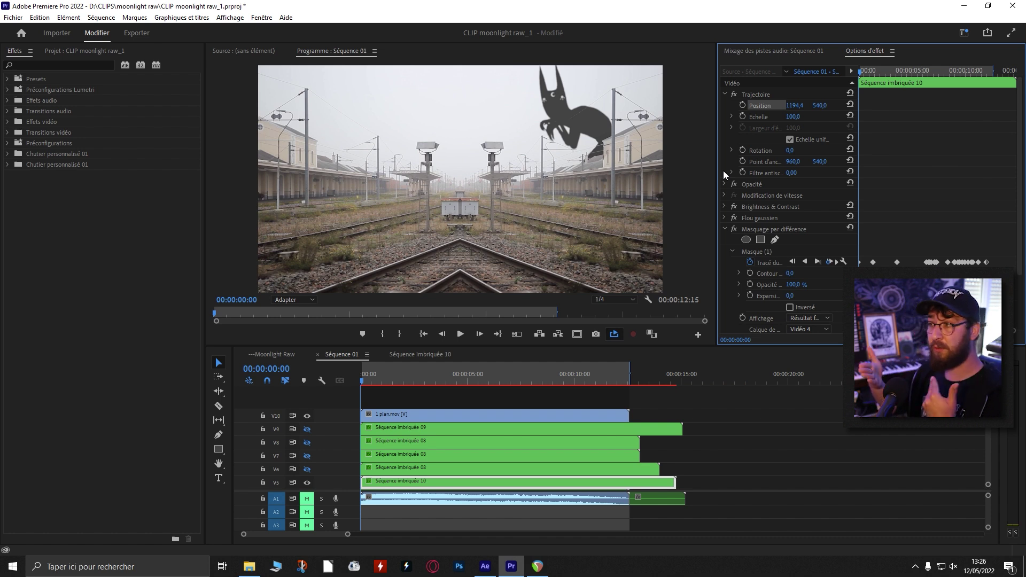
key(space)
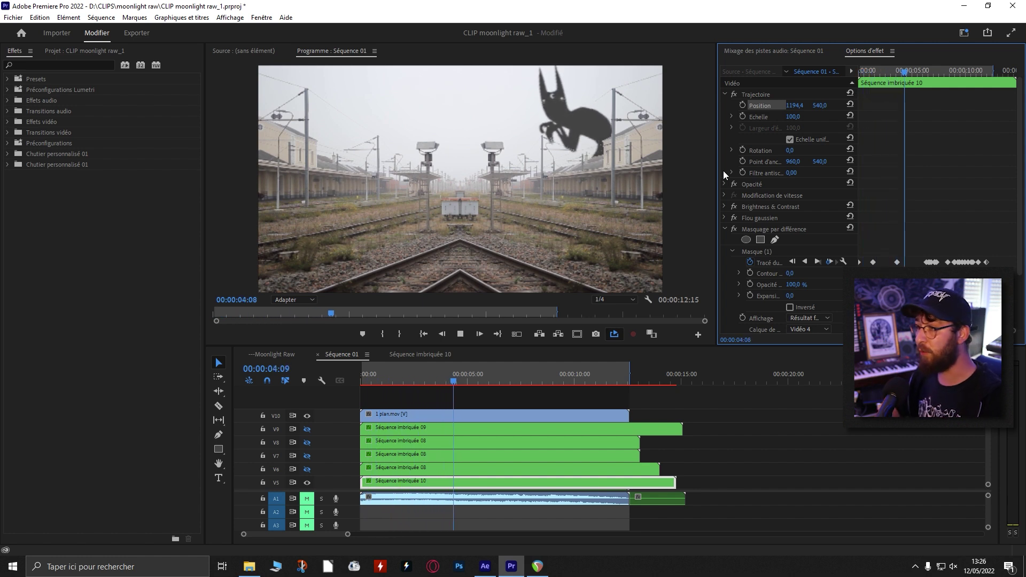
key(space)
key(Home)
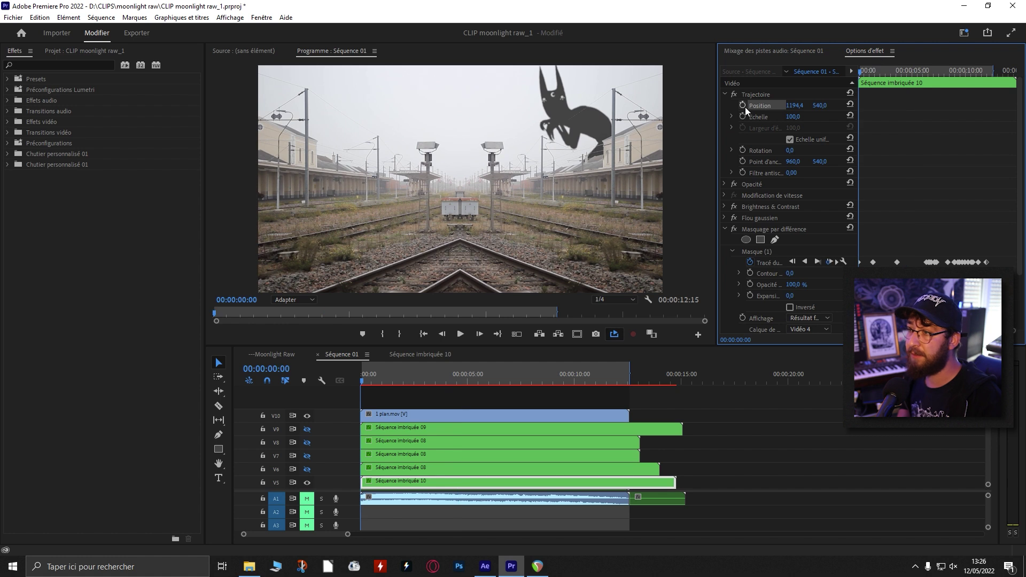
- Keyframe the creature's horizontal Position at 1194,4 at the start, 1056,9 at 00:00:02:05 and 920,4 at 00:00:04:08
click(744, 106)
drag(860, 72, 881, 72)
drag(795, 106, 721, 105)
click(904, 72)
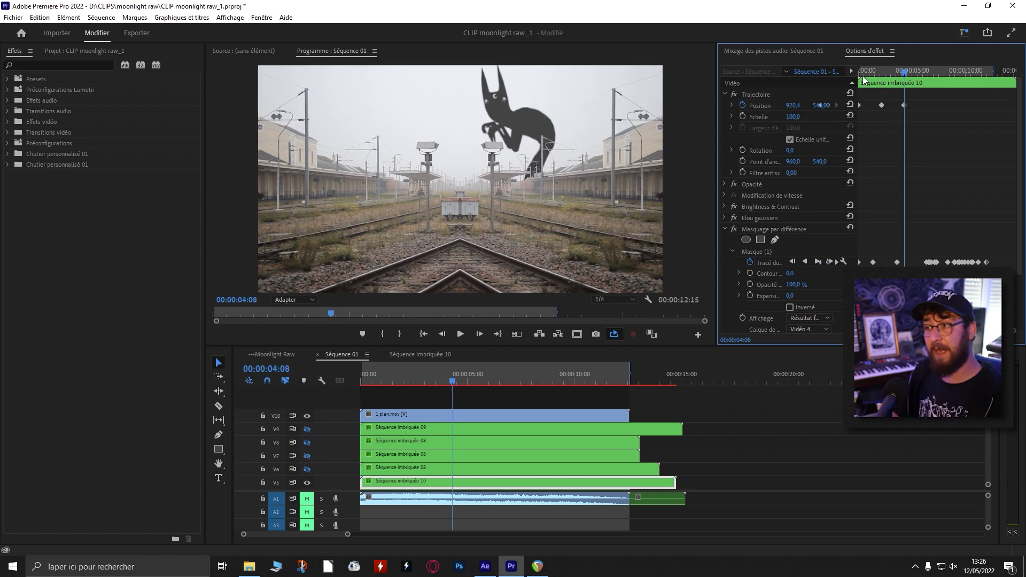
- Scrub and play Séquence 01 from the start to review the creature's keyframed movement
drag(904, 72, 853, 75)
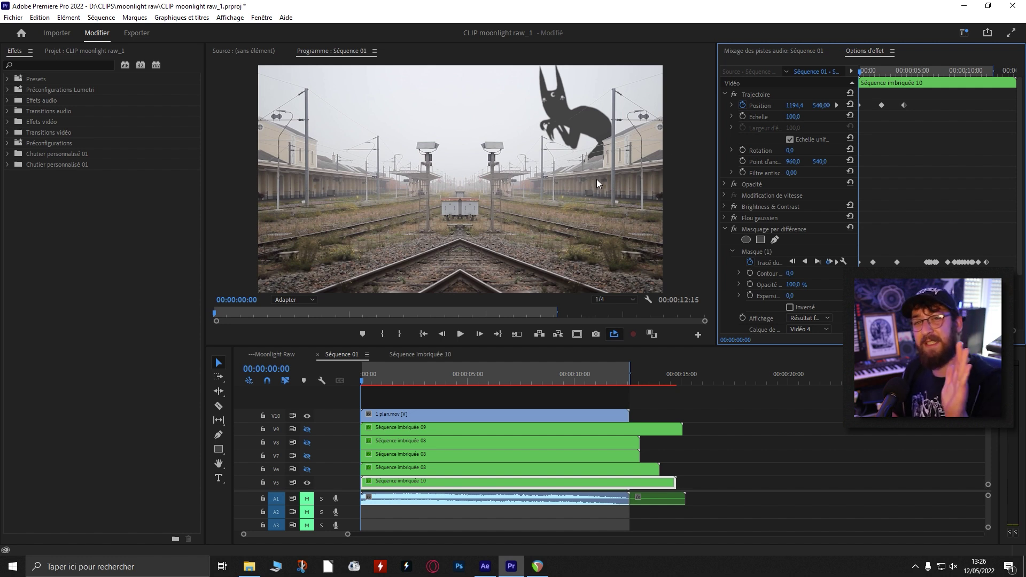
drag(867, 70, 883, 59)
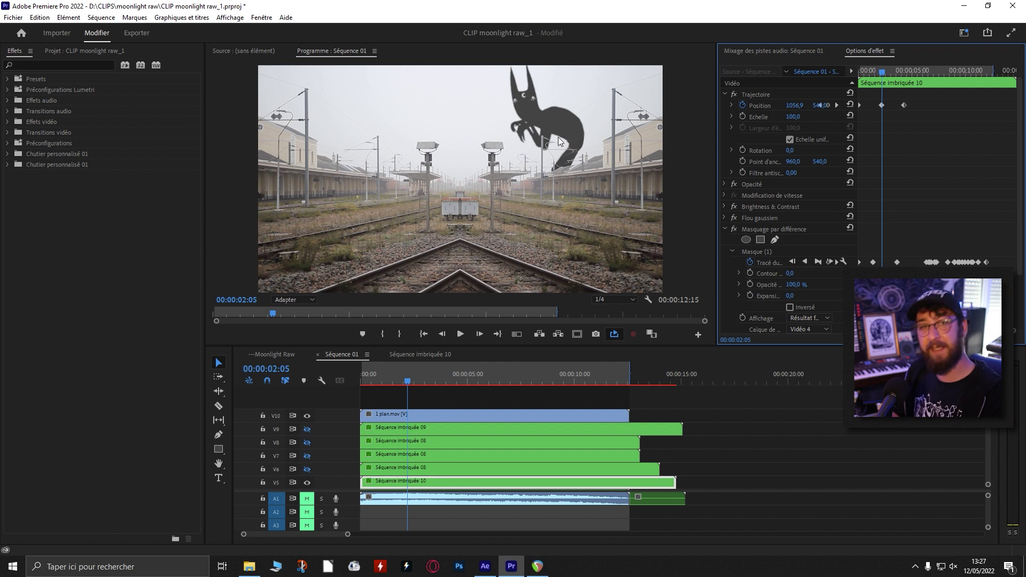
key(Home)
key(space)
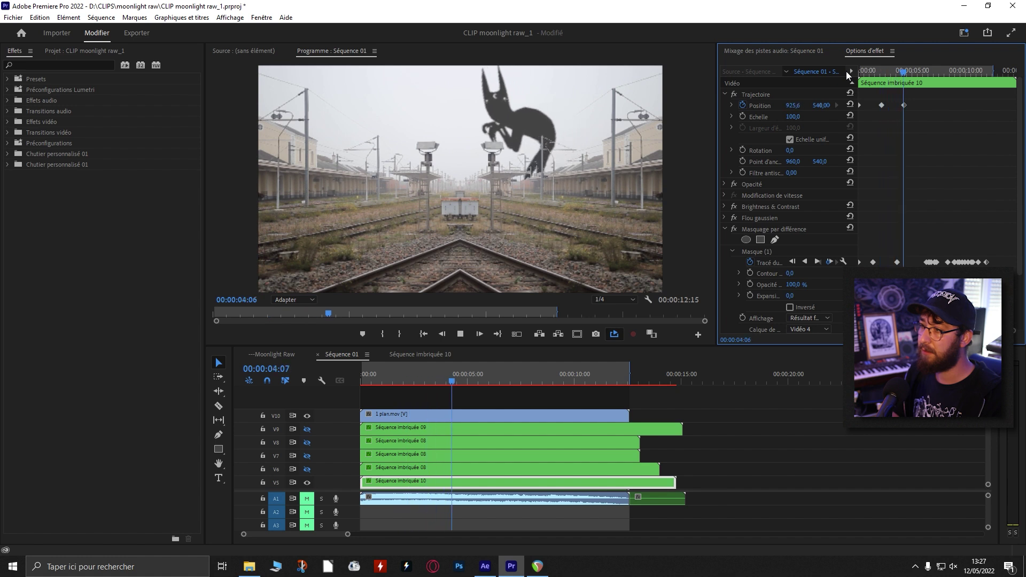
key(Home)
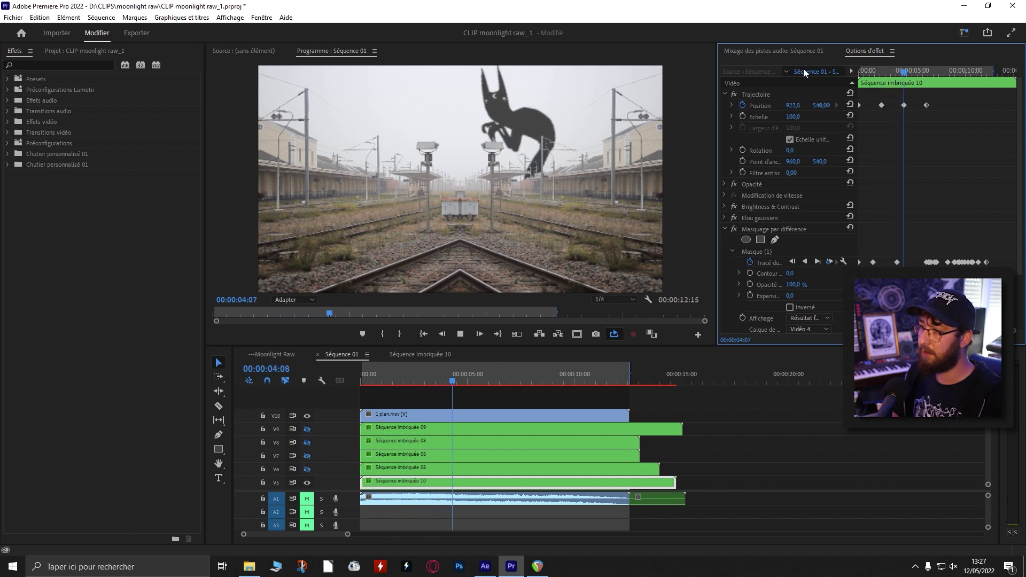
key(space)
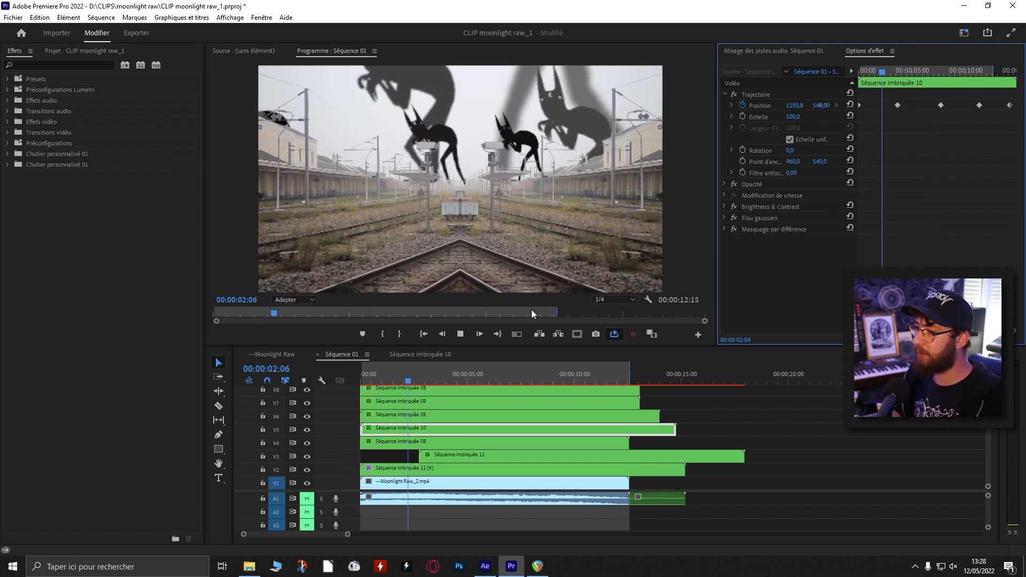
- Magnify the program view to 150 % and examine the Masquage par différence mask around the station building and its keyframes
mouse_move(384, 371)
mouse_down()
mouse_move(421, 368)
mouse_move(377, 376)
mouse_up()
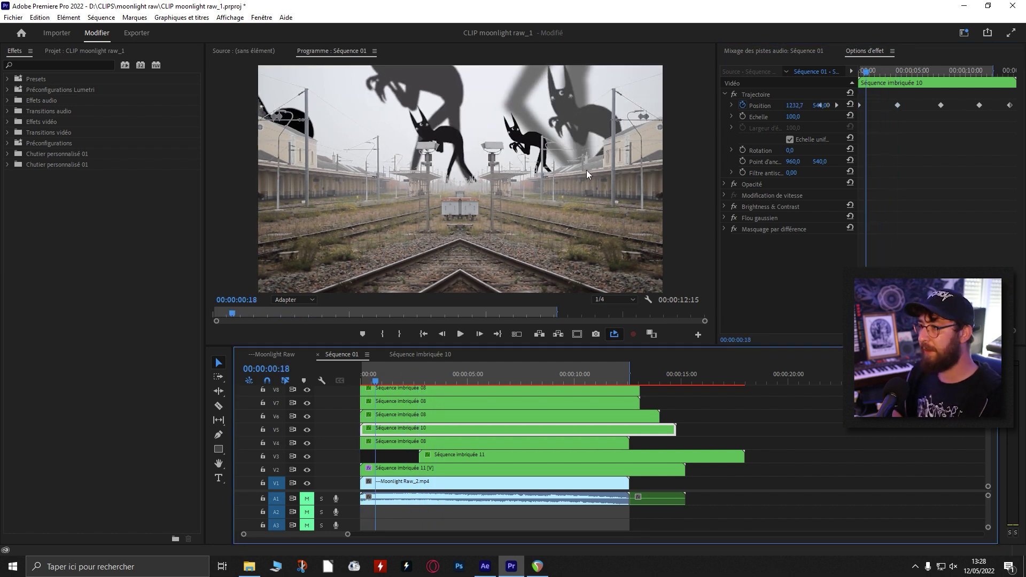
click(309, 297)
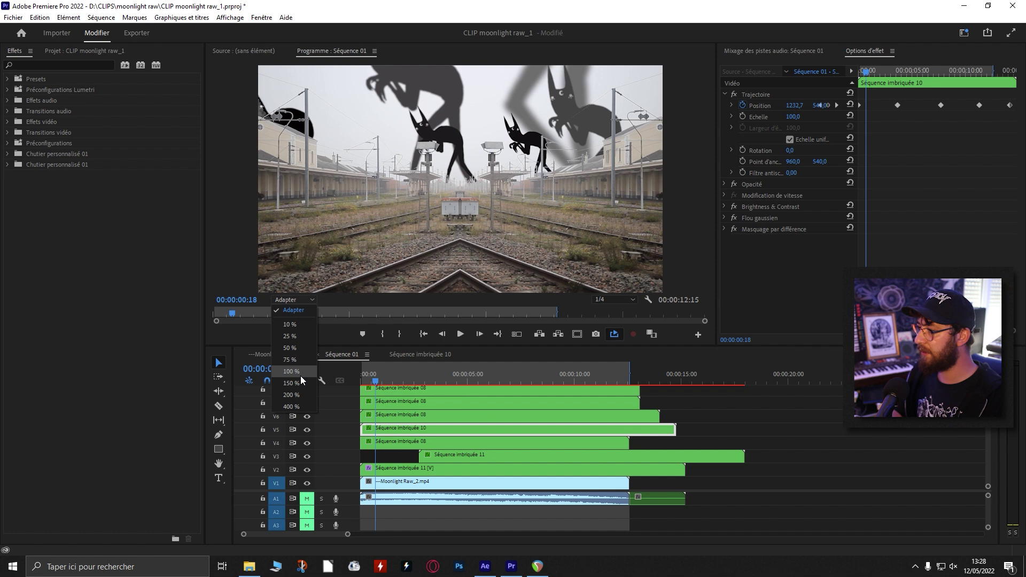
click(300, 376)
drag(536, 313, 472, 313)
key(space)
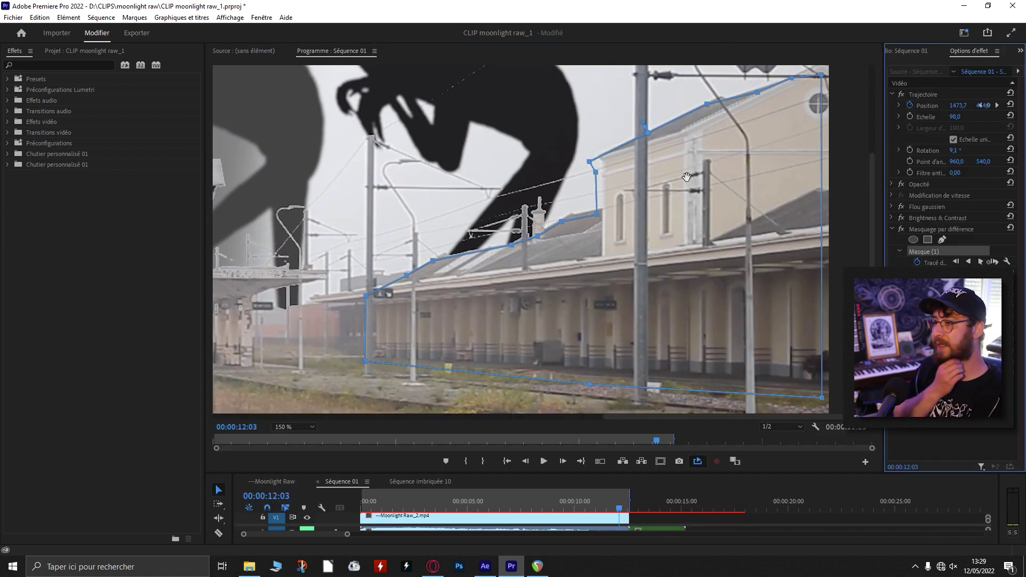
click(939, 229)
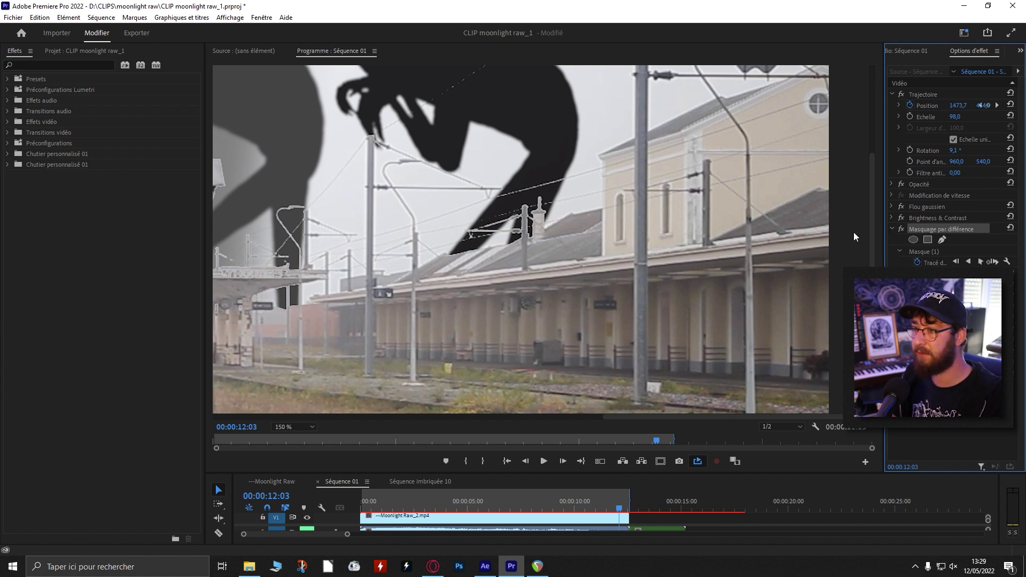
drag(885, 238, 703, 239)
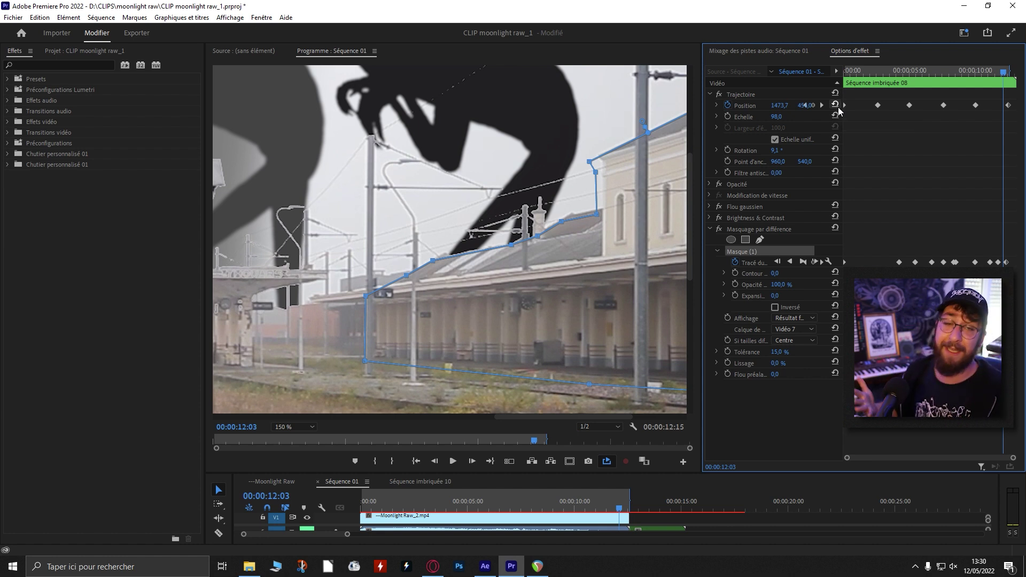
- Switch to After Effects, enlarge the composition view and hide the keyed station and fog layers to examine the prê1.mp4 creatures
key(alt+Tab)
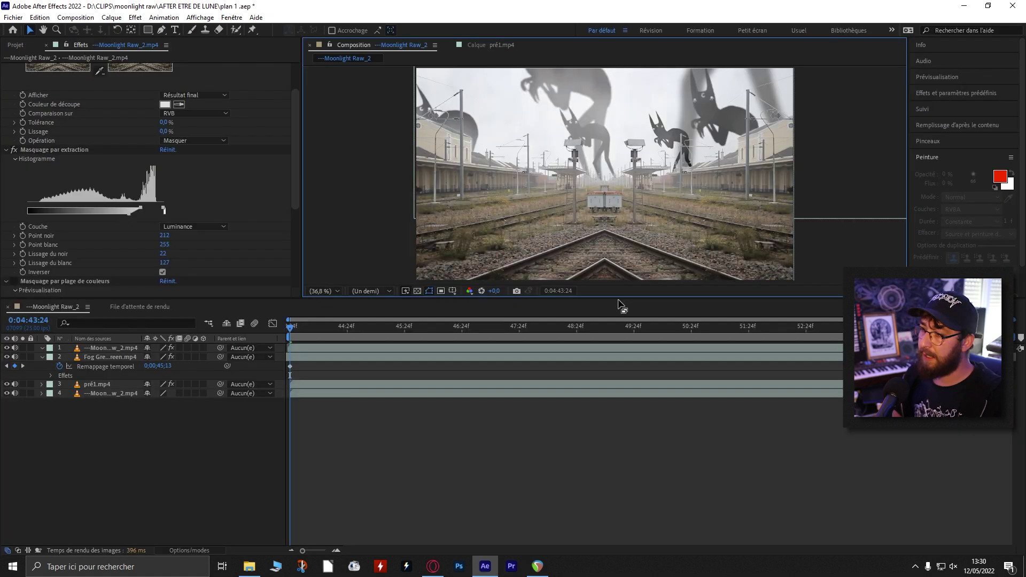
drag(616, 298, 616, 412)
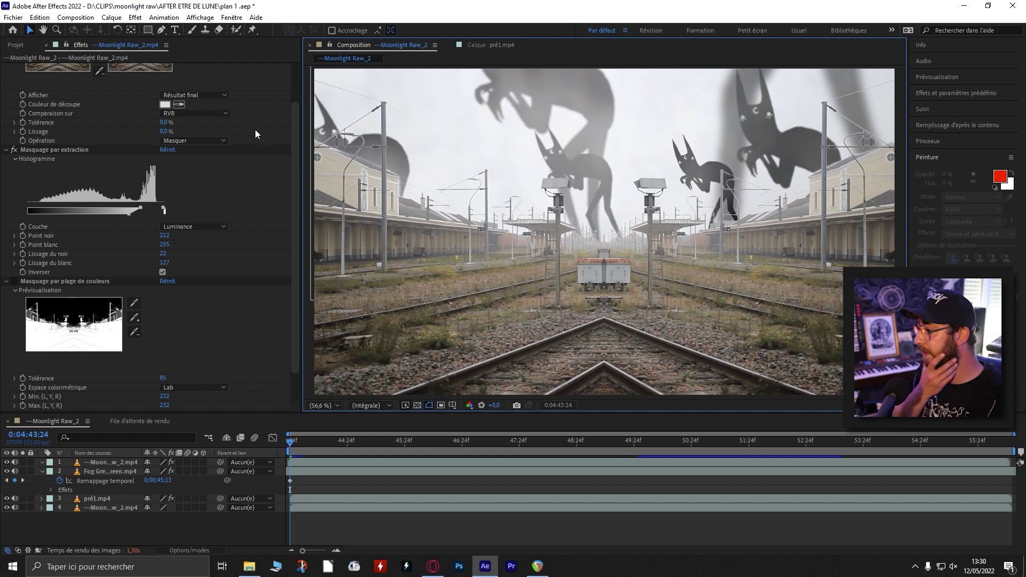
click(7, 462)
click(6, 470)
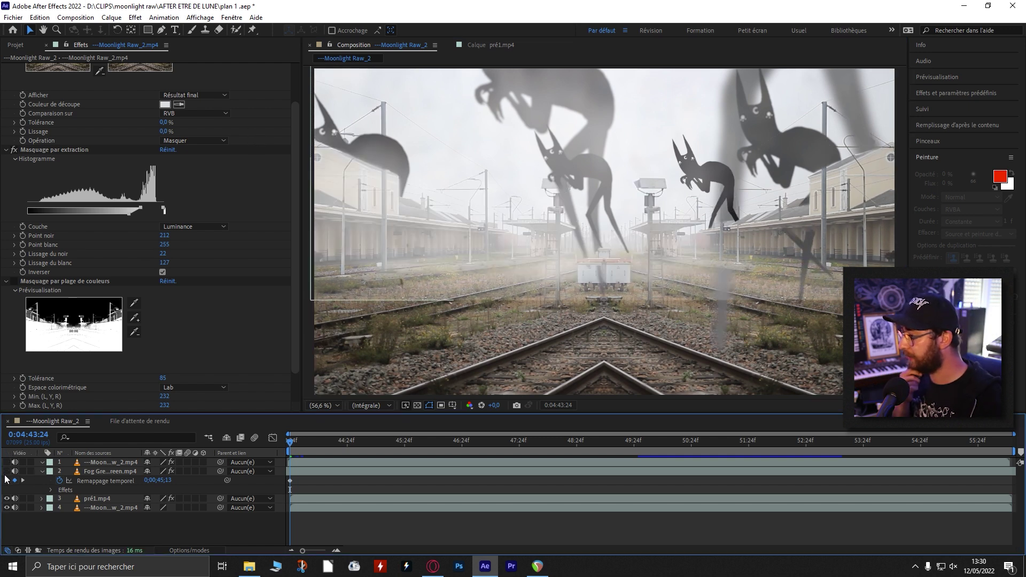
click(7, 498)
click(6, 499)
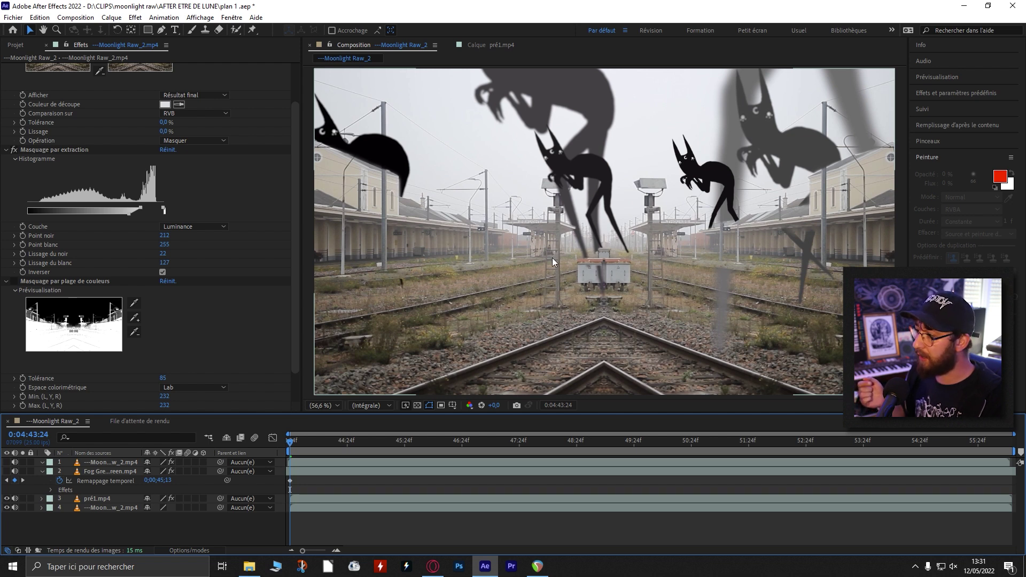
- Compare the creatures with and without fog, play the composition with the keyed station shown and fog hidden, and show the fog again
click(6, 472)
click(6, 471)
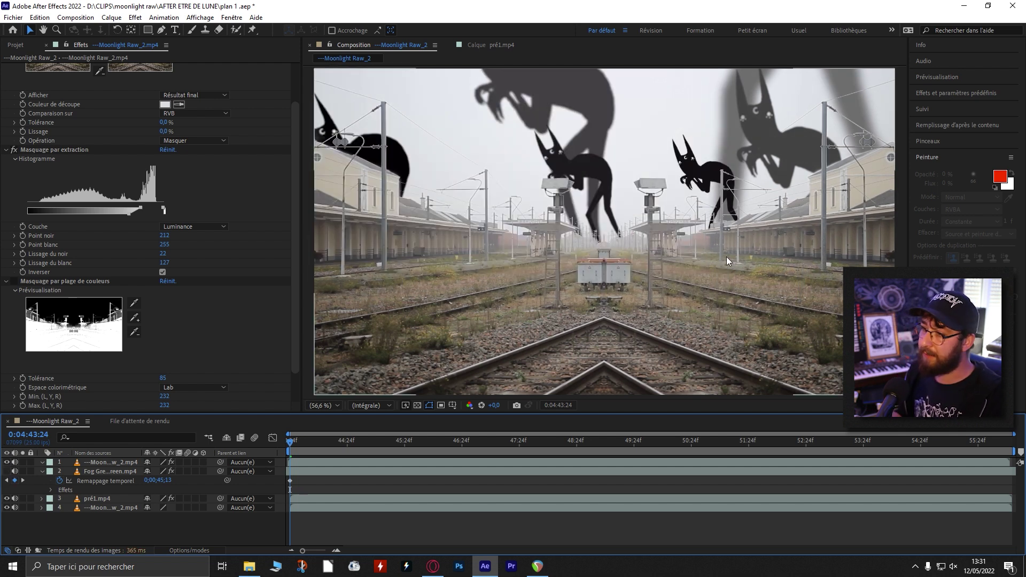
key(space)
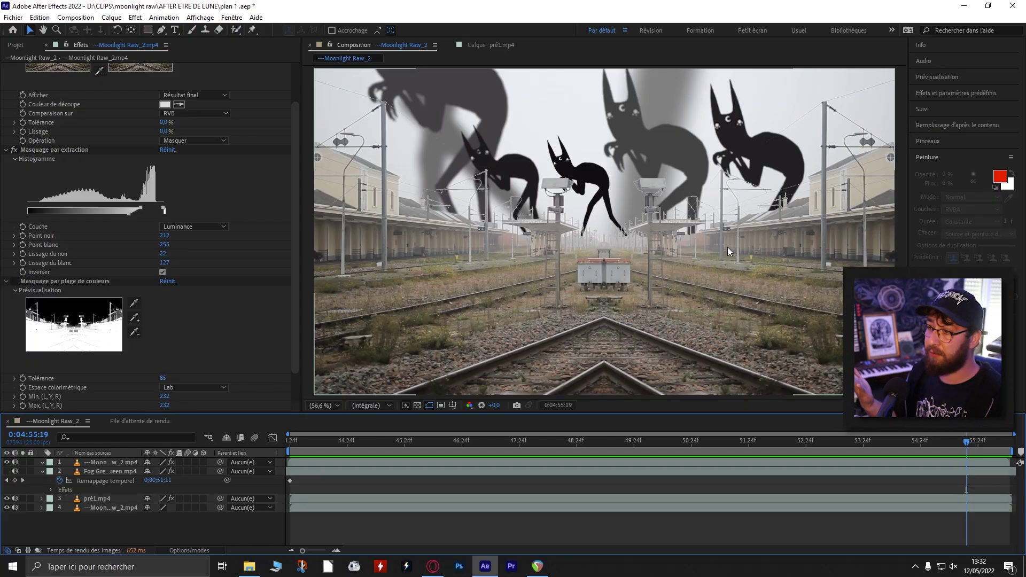
click(6, 470)
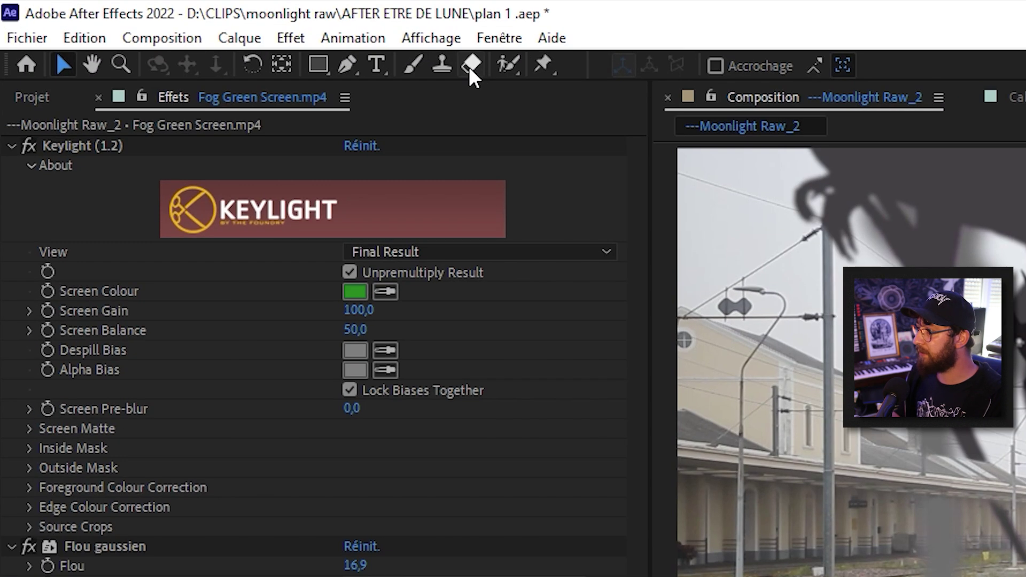
- Choose the Eraser tool and open the prê1.mp4 layer in its own view, fitted to the viewer
click(470, 65)
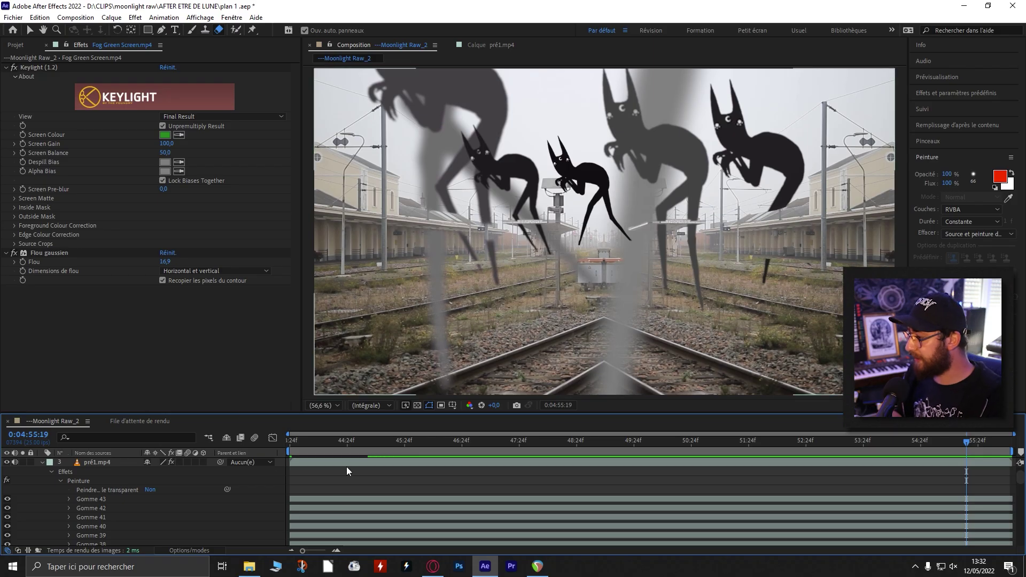
scroll(211, 517, down, 5)
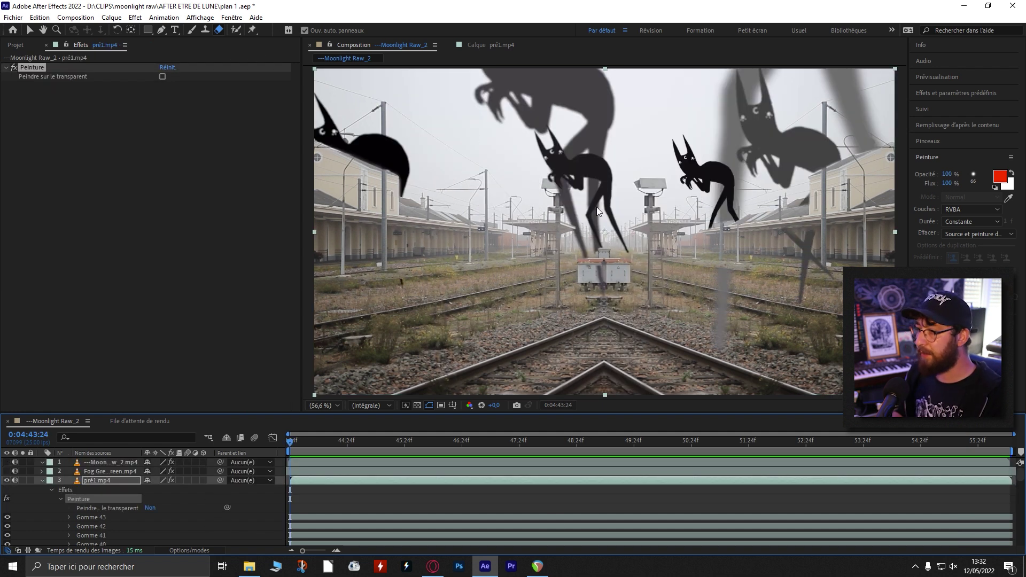
double_click(770, 211)
click(355, 45)
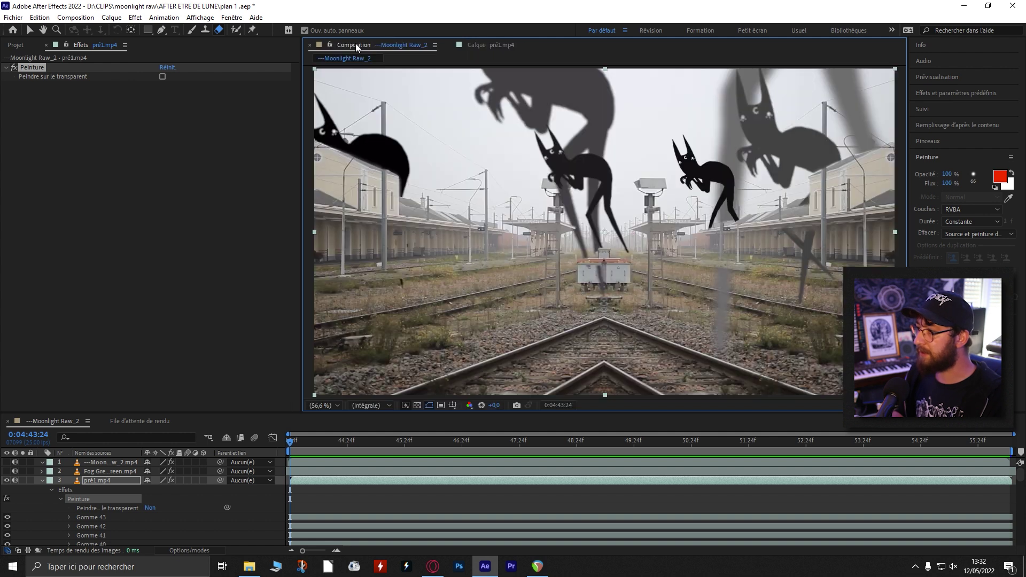
click(499, 43)
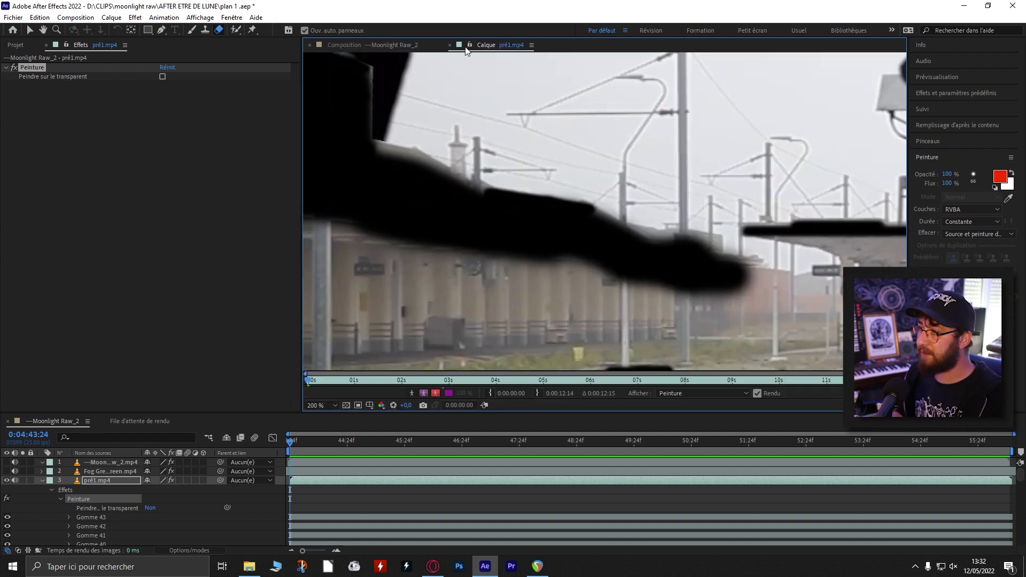
click(325, 404)
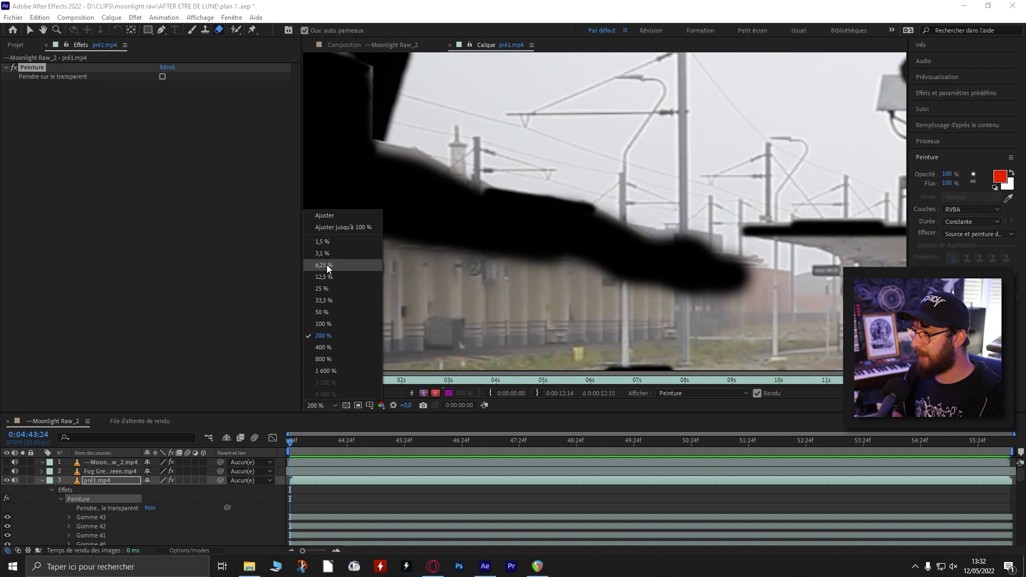
click(326, 215)
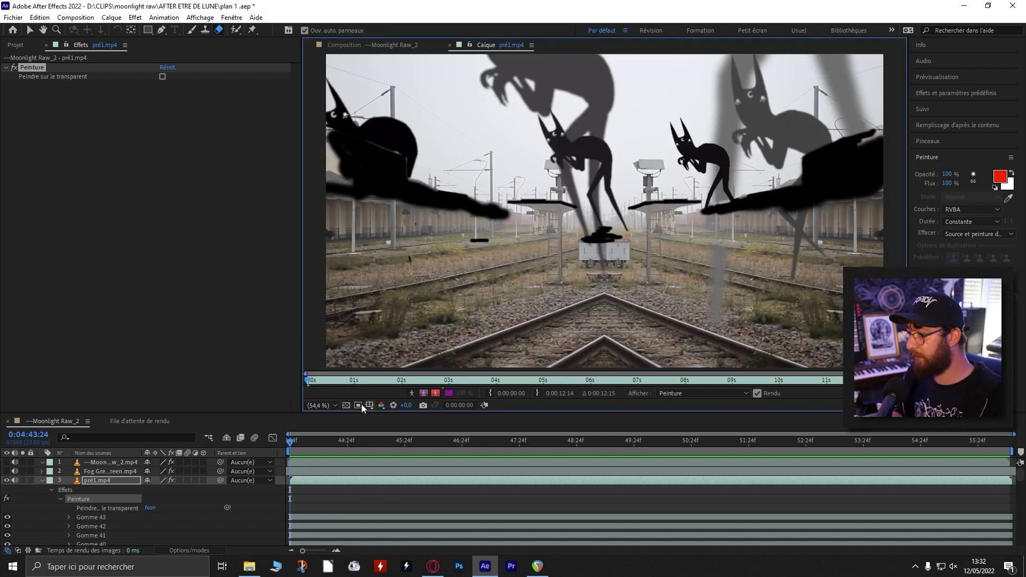
- Review the erased areas of prê1.mp4 over time, then play the composition and inspect the creature's feet behind the platform at 100 %
drag(298, 443, 374, 440)
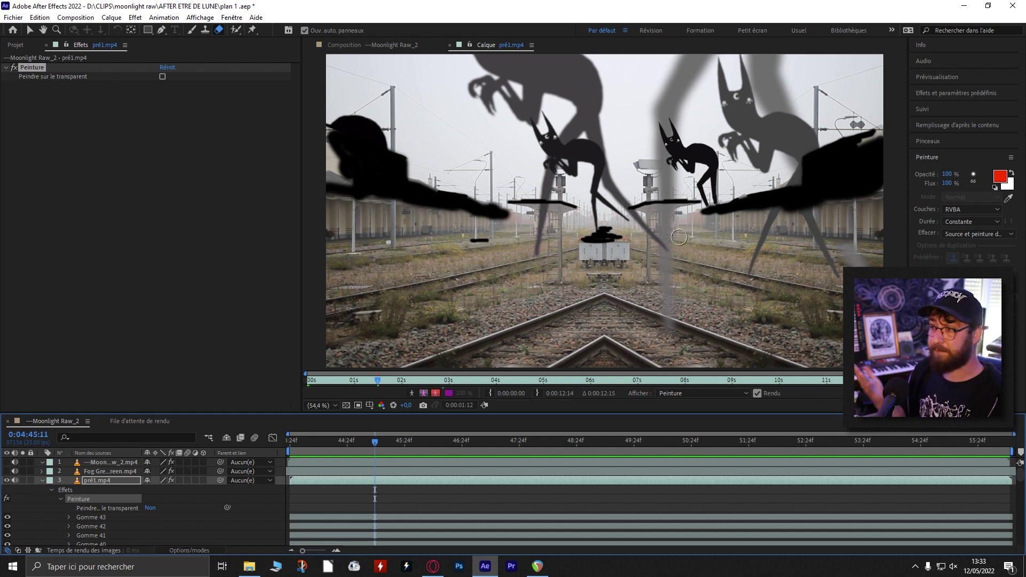
key(space)
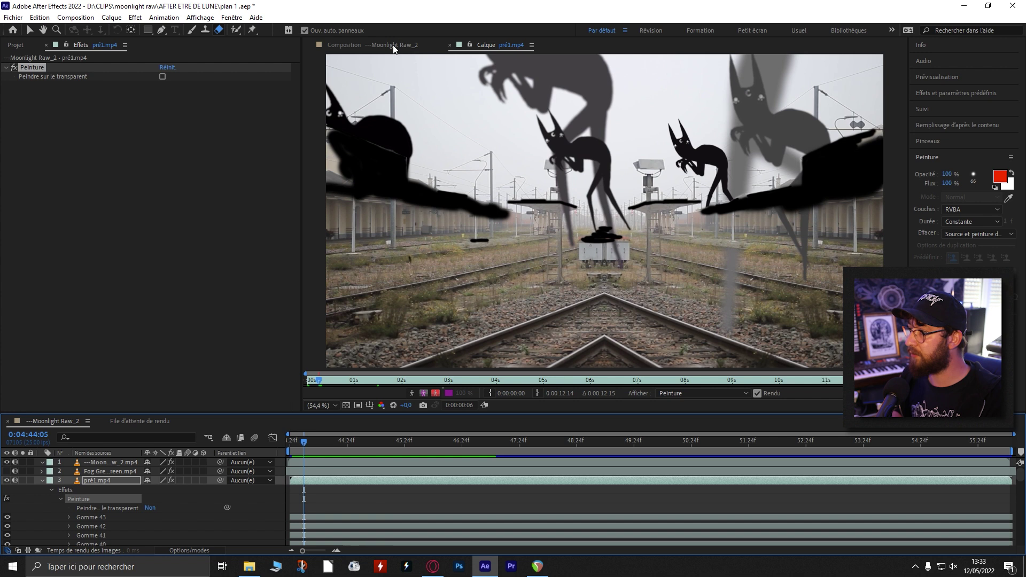
click(394, 46)
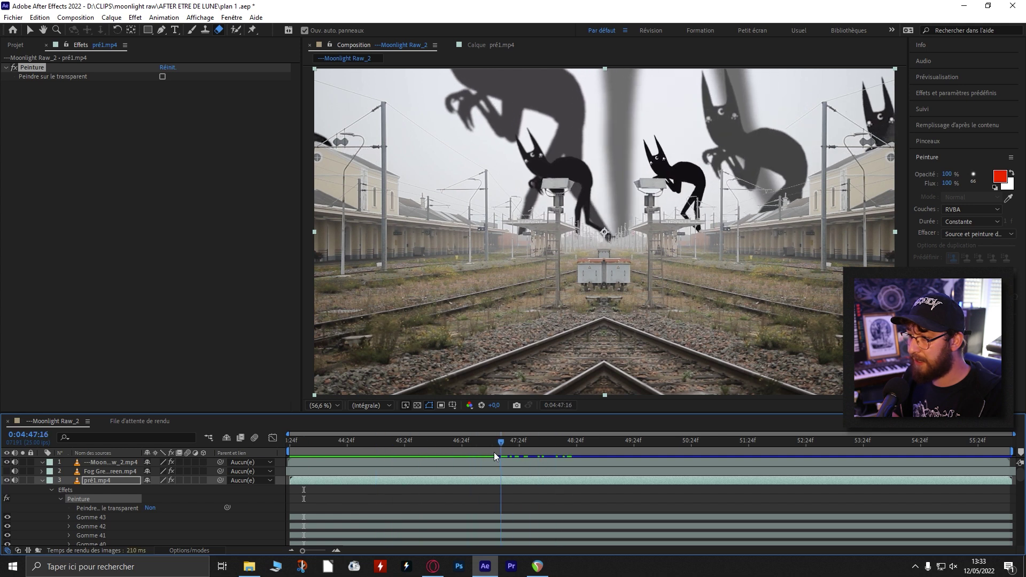
key(space)
scroll(652, 263, up, 2)
mouse_move(651, 264)
mouse_down()
mouse_move(580, 282)
mouse_move(643, 206)
mouse_move(715, 228)
mouse_move(679, 250)
mouse_move(612, 255)
mouse_up()
key(ctrl+b)
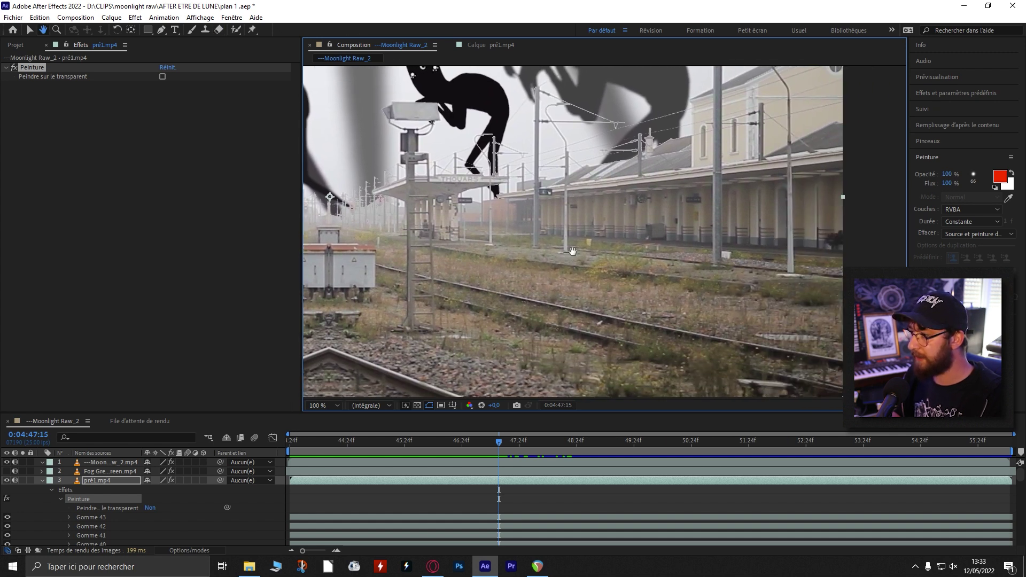
- Step back frame by frame to 0:04:47:05 and scrub forward to 0:04:47:14 to examine the creature's legs near the platform
click(501, 442)
key(Page_Up)
key(Page_Up)
key(Page_Up)
key(Page_Up)
key(Page_Up)
key(Page_Up)
key(Page_Up)
key(Page_Up)
key(Page_Up)
key(Page_Up)
key(Page_Up)
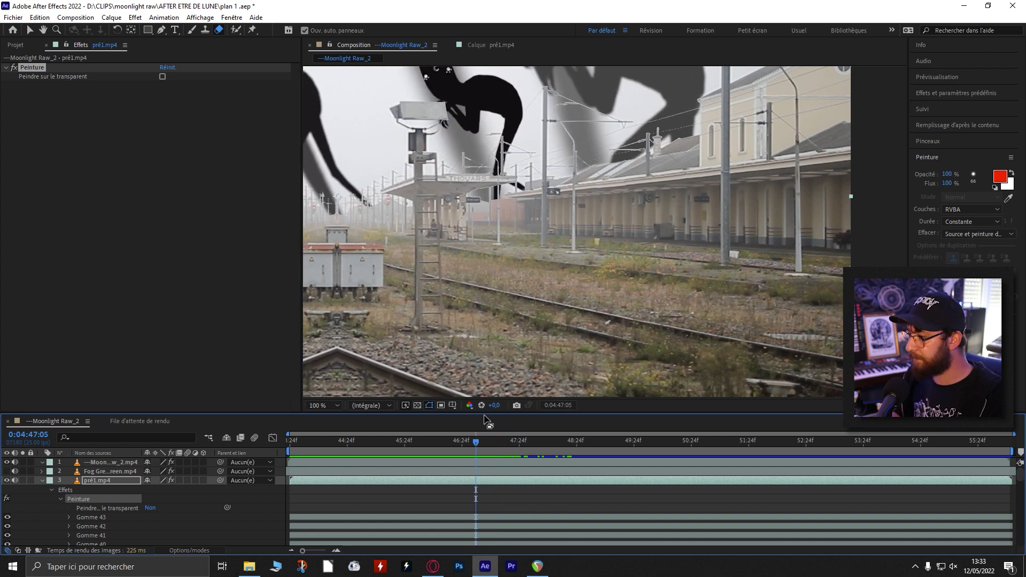
mouse_move(479, 440)
mouse_down()
mouse_move(544, 435)
mouse_move(496, 437)
mouse_up()
- Erase a horizontal strip of prê1.mp4 over the ground beneath the right-hand platform, starting at the layer's first frame
double_click(575, 255)
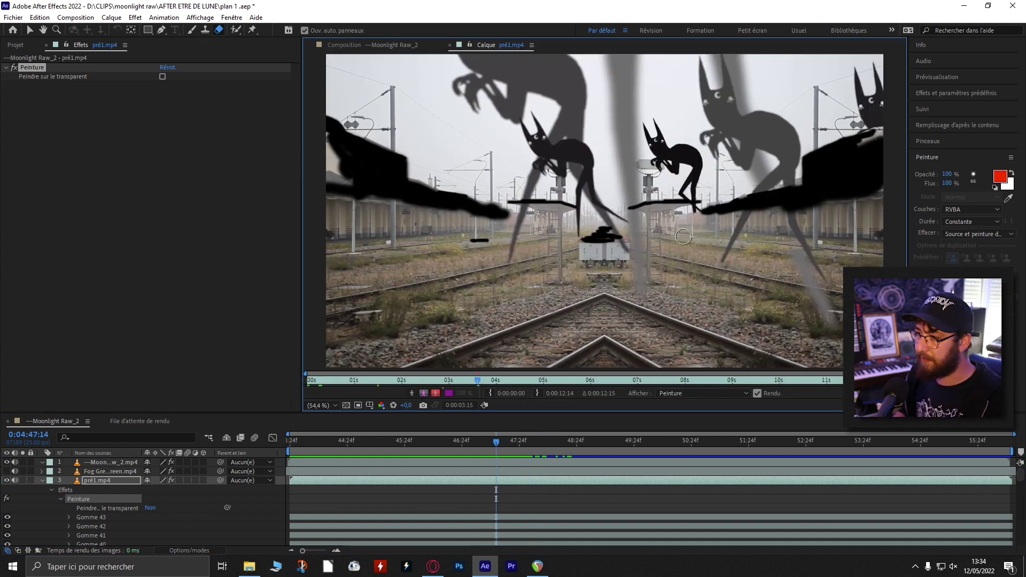
key(Home)
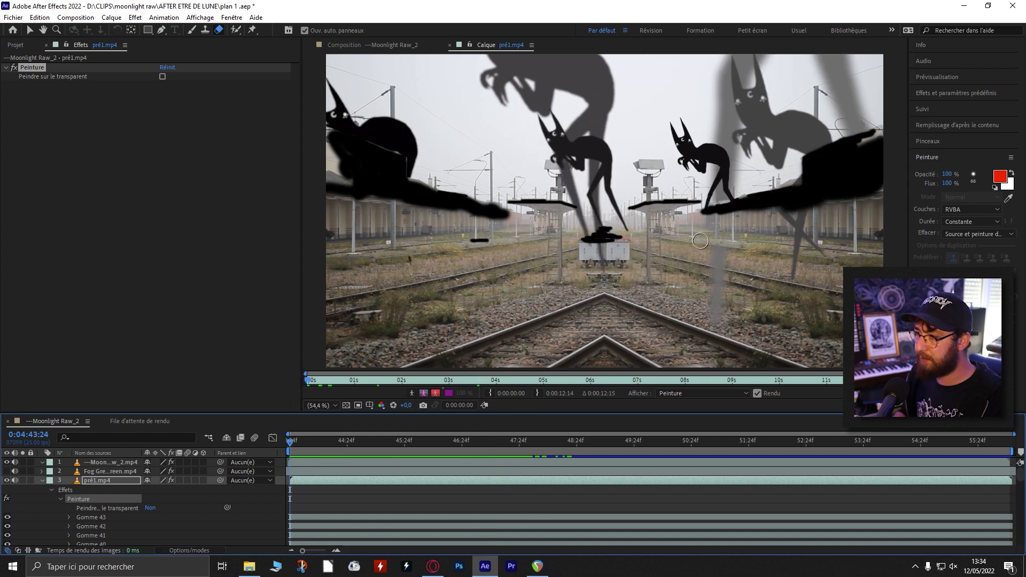
mouse_move(694, 240)
mouse_down()
mouse_move(746, 244)
mouse_move(683, 237)
mouse_move(753, 238)
mouse_move(682, 237)
mouse_move(789, 245)
mouse_move(716, 235)
mouse_up()
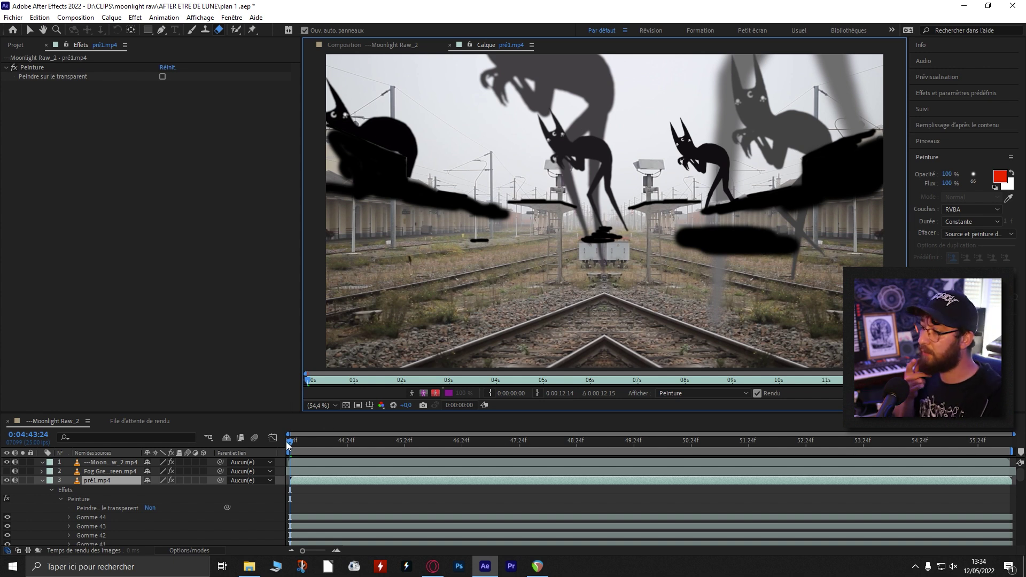
- Check the erased ground strip at 0:04:51:18 and play the composition to review the creatures' legs
click(735, 441)
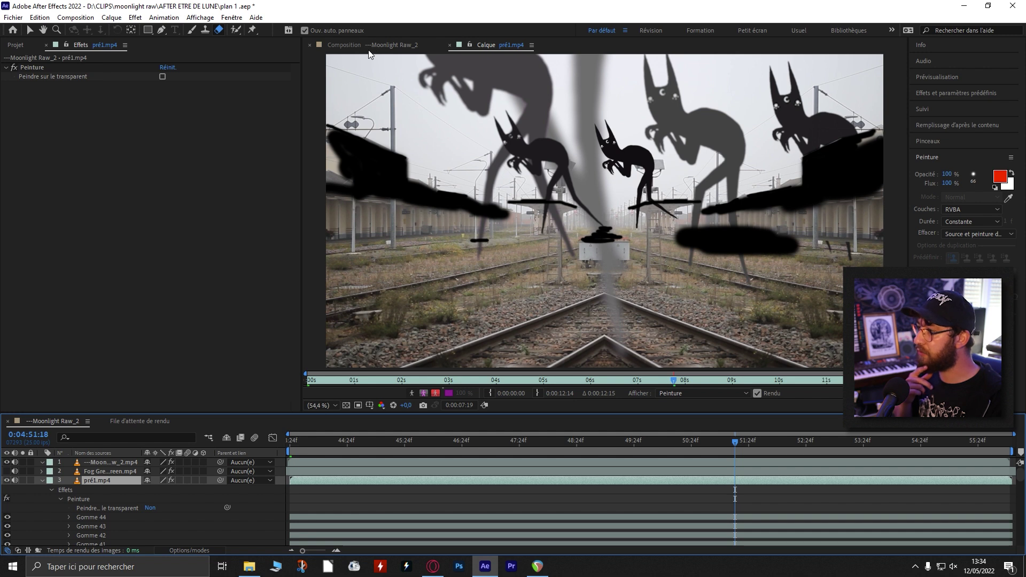
click(382, 45)
key(space)
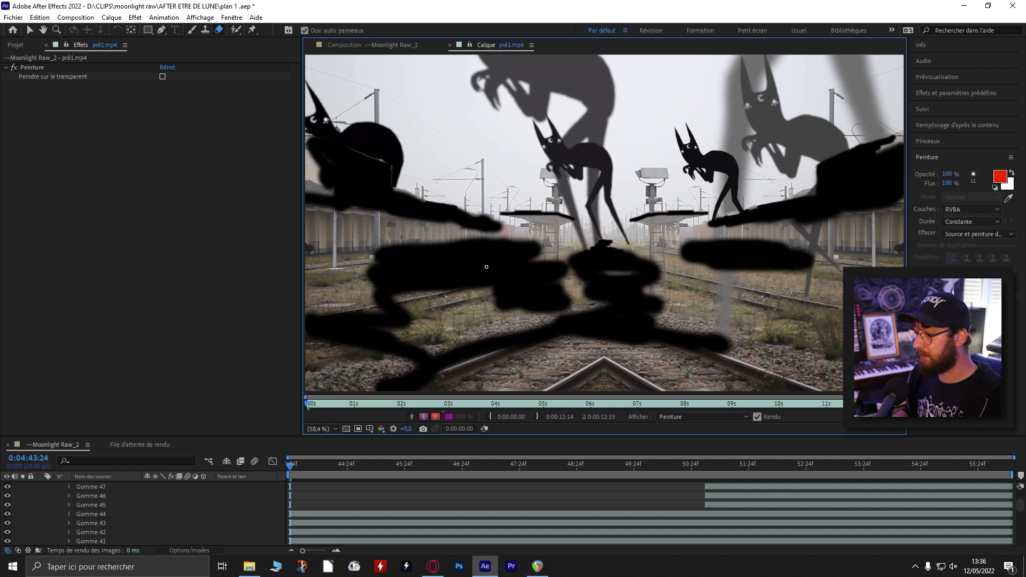
- Erase more of prê1.mp4 over the ground, working at 200 % beneath the central creature's feet at 0:04:56:03
mouse_move(486, 266)
mouse_down()
mouse_move(500, 267)
mouse_move(486, 266)
mouse_up()
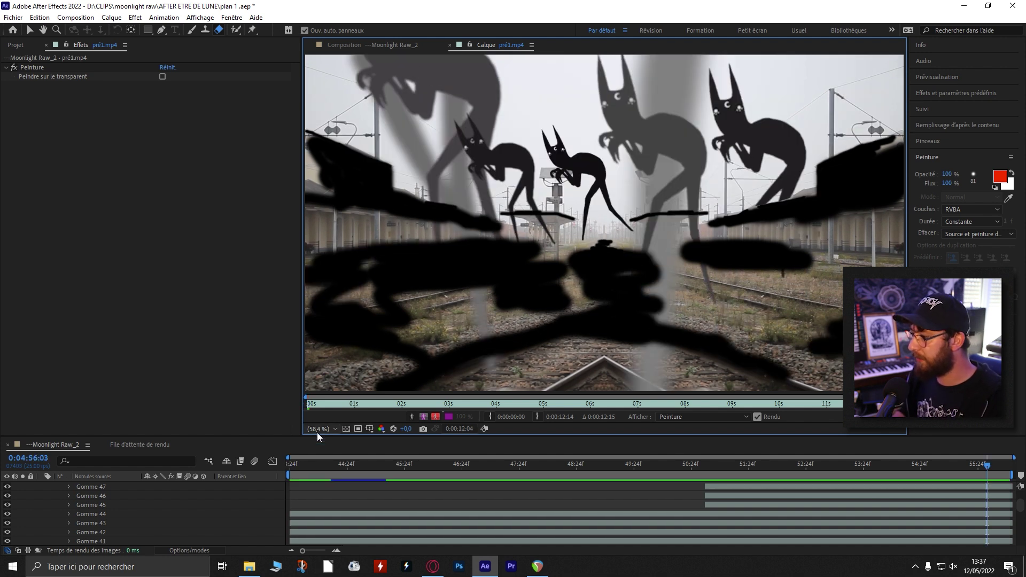
click(320, 428)
click(326, 339)
mouse_move(499, 279)
mouse_down()
mouse_move(451, 302)
mouse_move(528, 290)
mouse_move(588, 305)
mouse_move(675, 291)
mouse_move(662, 288)
mouse_move(748, 292)
mouse_move(703, 304)
mouse_move(723, 285)
mouse_move(719, 277)
mouse_move(726, 299)
mouse_move(440, 290)
mouse_move(552, 282)
mouse_move(638, 295)
mouse_up()
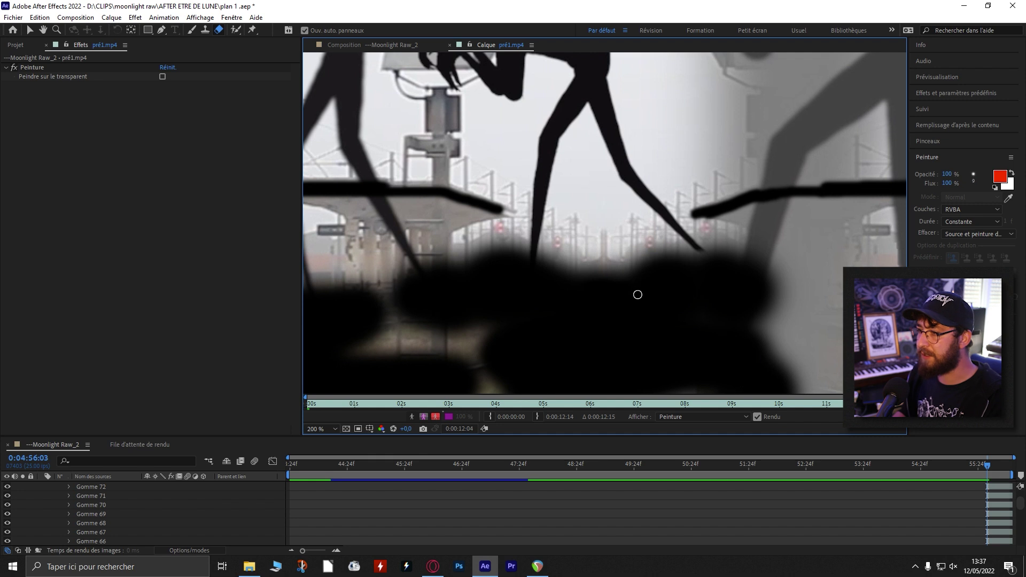